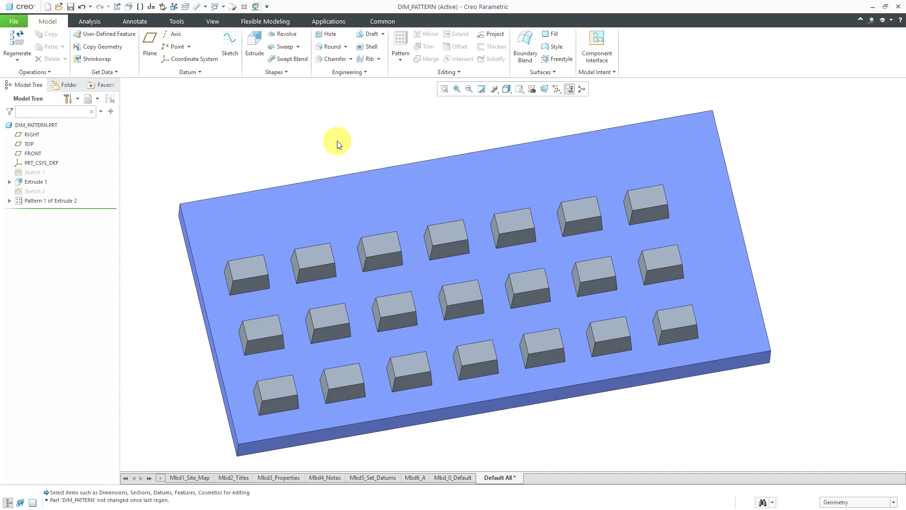
# Step: Briefly select and clear the block pattern, then bring up the Tools ribbon's model intent tools
pyautogui.click(71, 202)
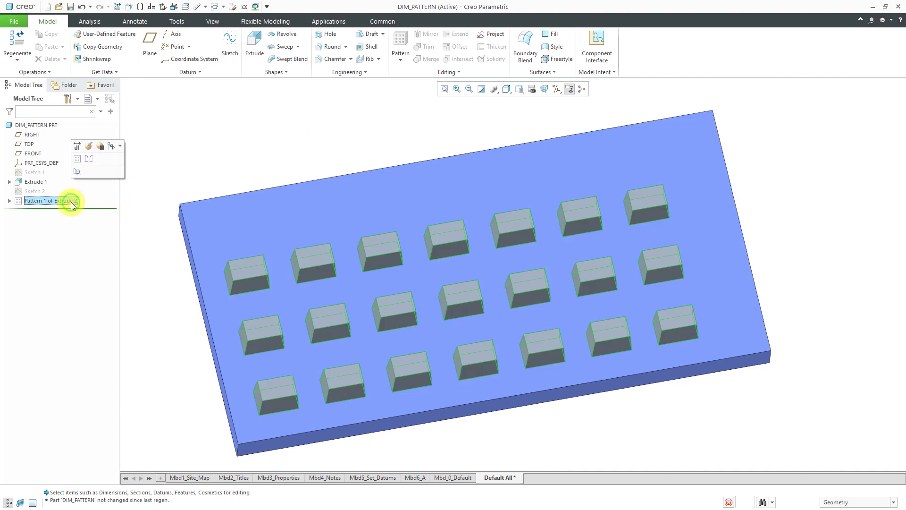
pyautogui.click(220, 158)
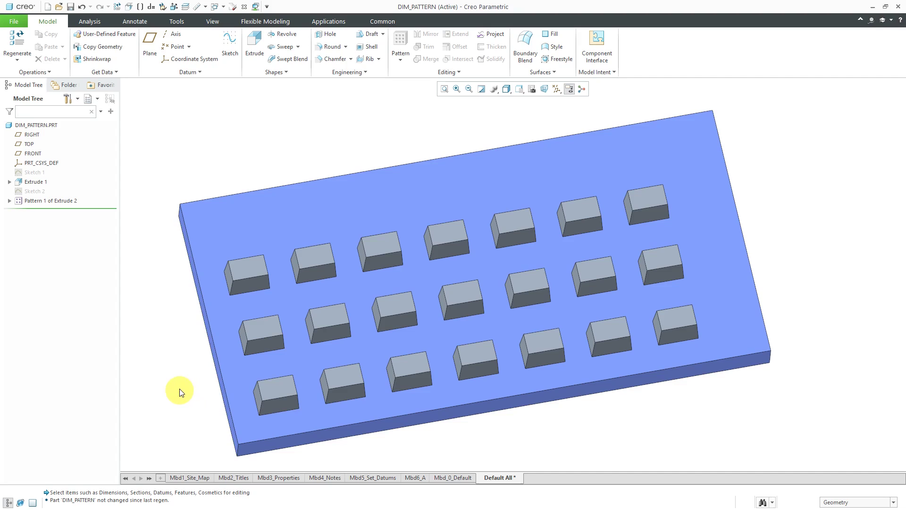
pyautogui.click(177, 21)
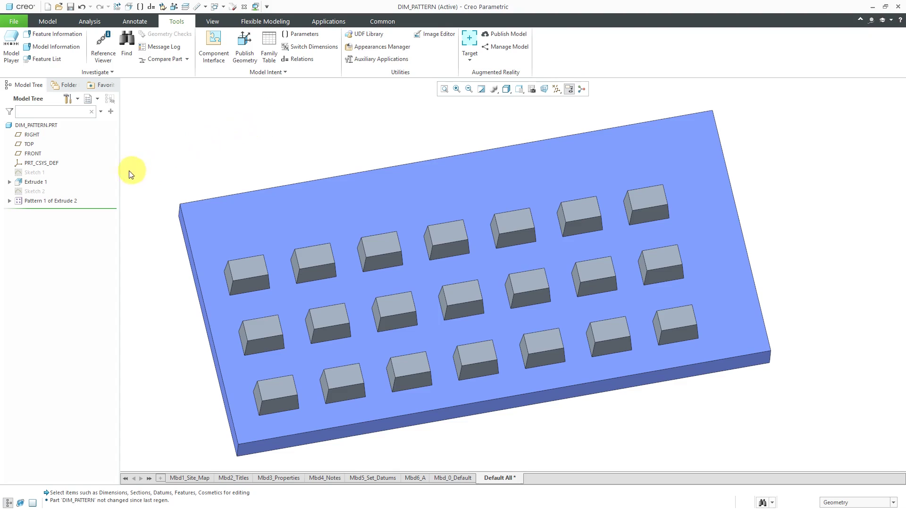
# Step: Show the base plate's dimensions and rename its 20.00 dimension from d0 to base_x
pyautogui.click(40, 184)
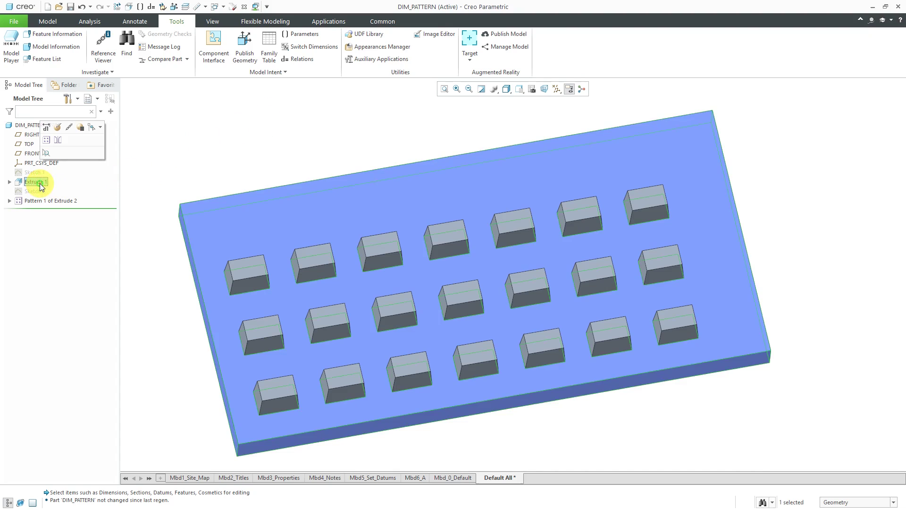
pyautogui.click(46, 129)
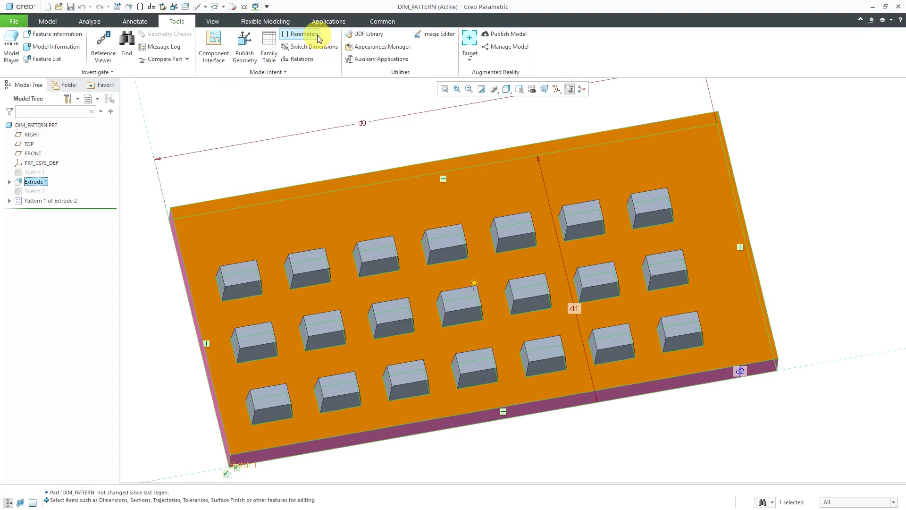
pyautogui.click(316, 49)
pyautogui.click(316, 49)
pyautogui.click(316, 49)
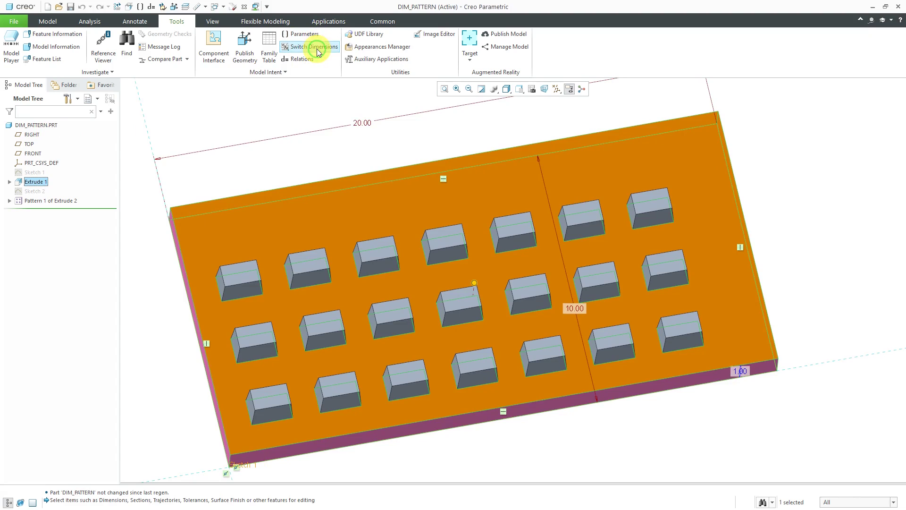
pyautogui.click(316, 49)
pyautogui.click(317, 49)
pyautogui.click(367, 128)
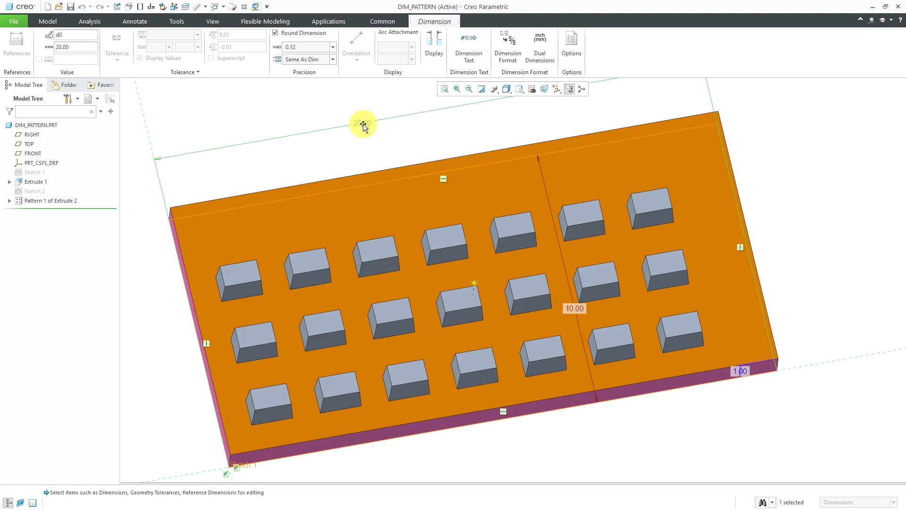
pyautogui.doubleClick(69, 36)
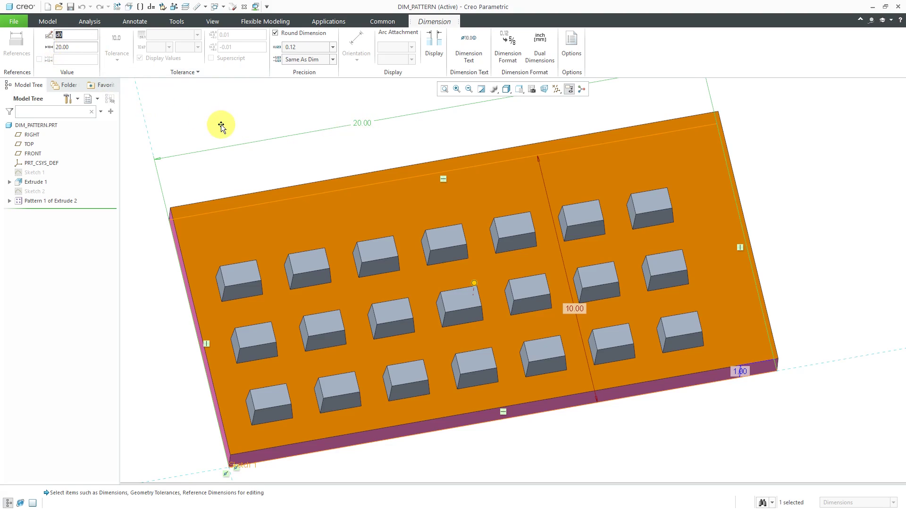
pyautogui.write('base_x')
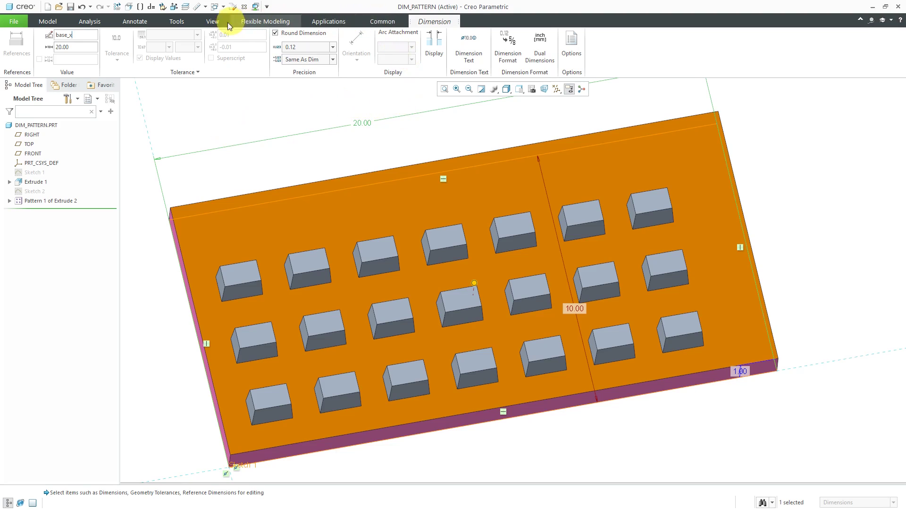
# Step: Switch to symbolic names and rename the plate's d1 dimension to base_y
pyautogui.click(185, 24)
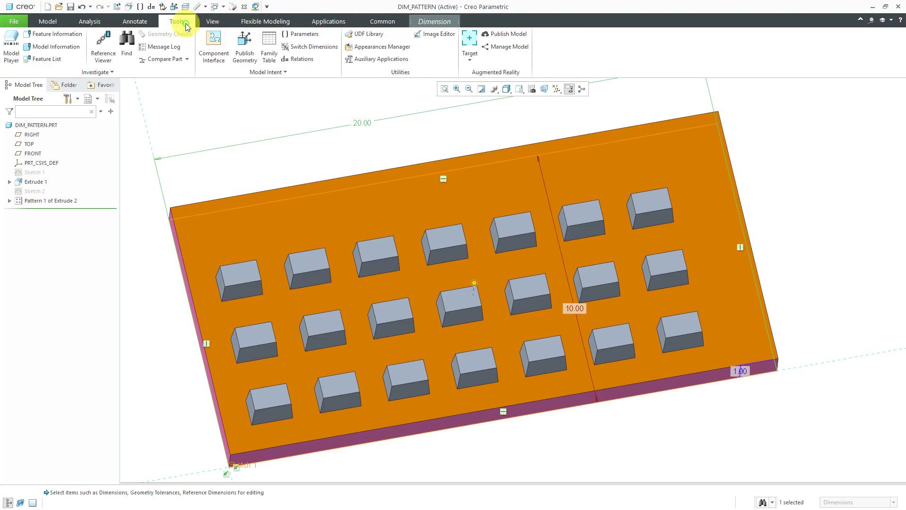
pyautogui.click(316, 47)
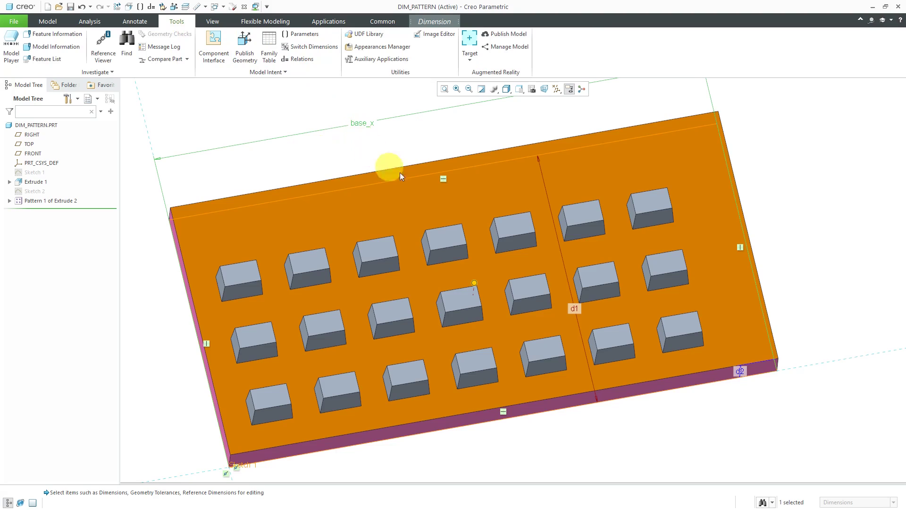
pyautogui.click(577, 313)
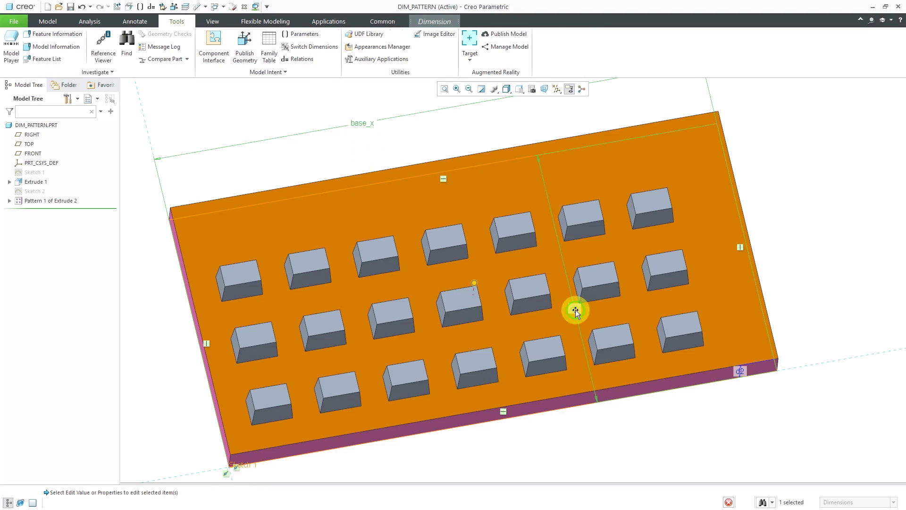
pyautogui.doubleClick(71, 34)
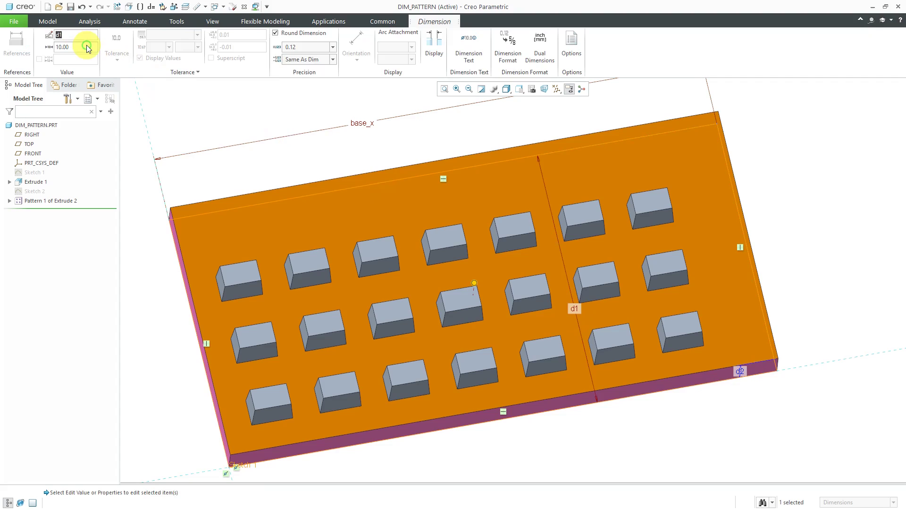
pyautogui.write('base_y')
pyautogui.click(86, 45)
# Step: On pattern member Extrude 2 [1,1], rename block size dimensions d204 and d203 to extrude_x and extrude_y
pyautogui.click(10, 201)
pyautogui.click(53, 210)
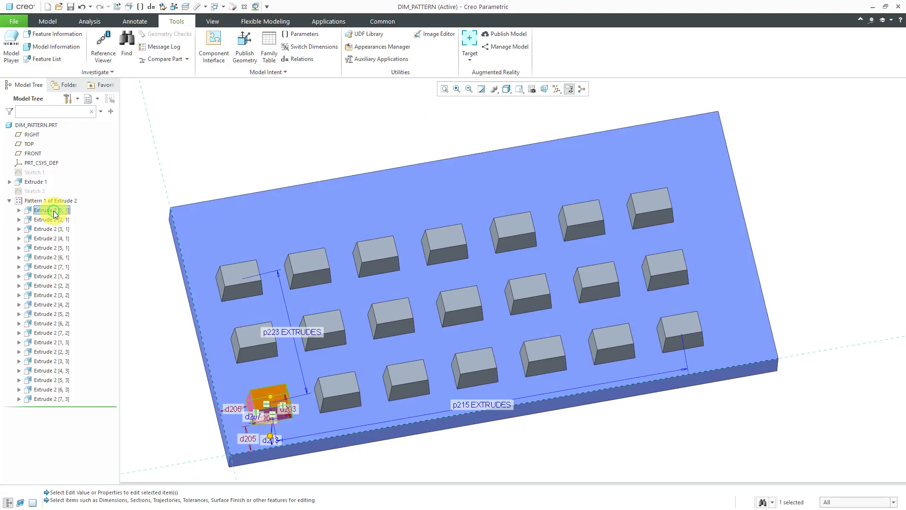
pyautogui.scroll(-10, 275, 338)
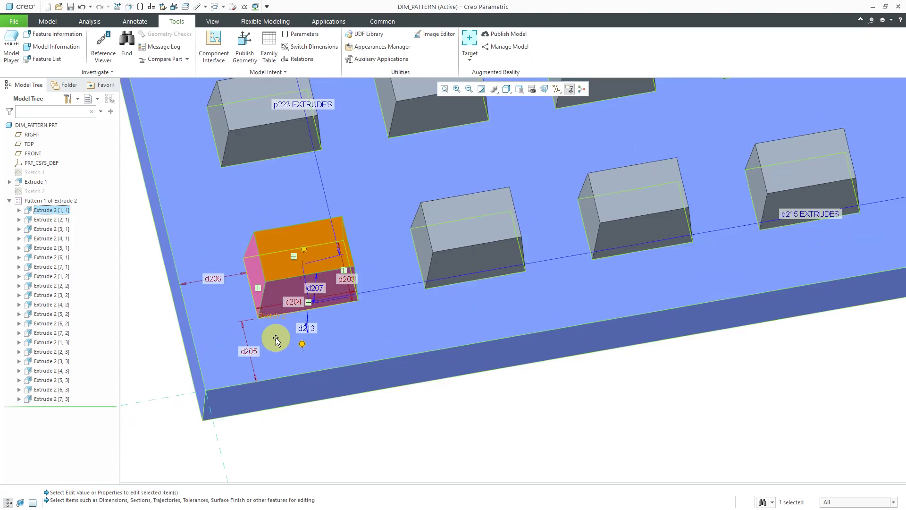
pyautogui.scroll(3, 401, 371)
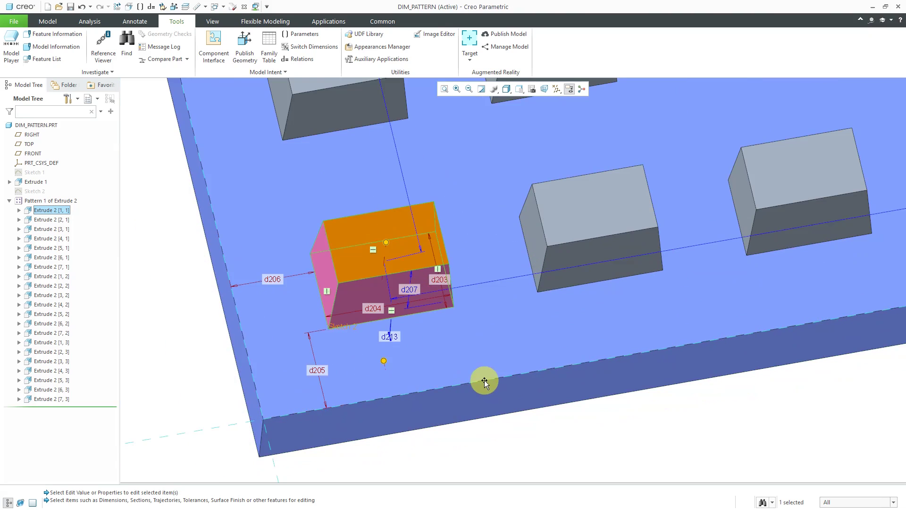
pyautogui.click(377, 310)
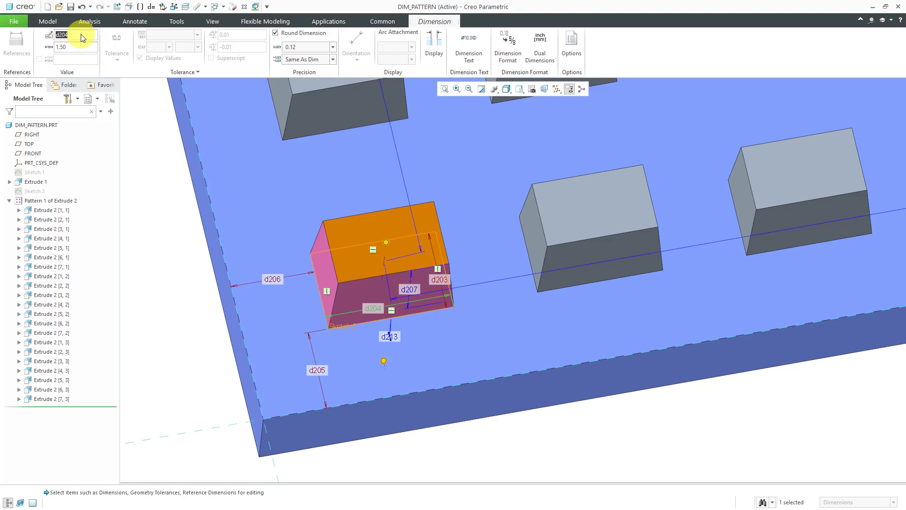
pyautogui.write('extrude_x')
pyautogui.press('Return')
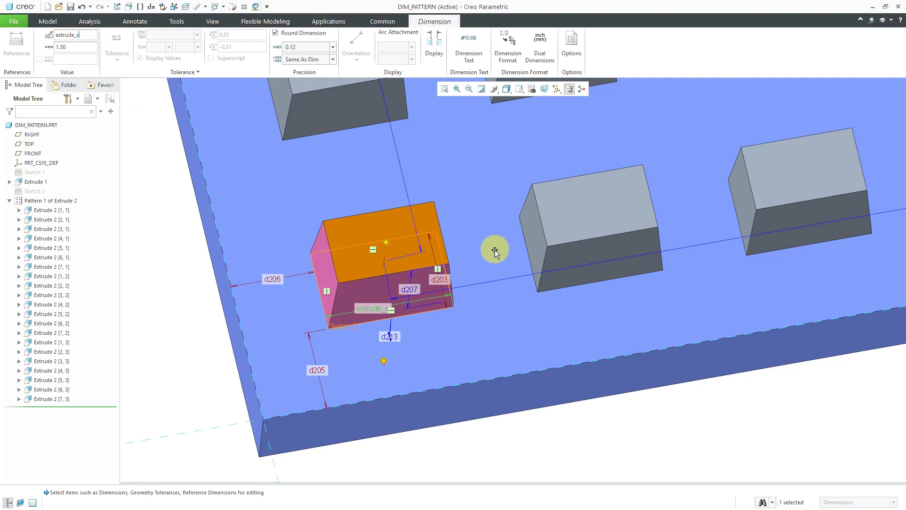
pyautogui.click(442, 281)
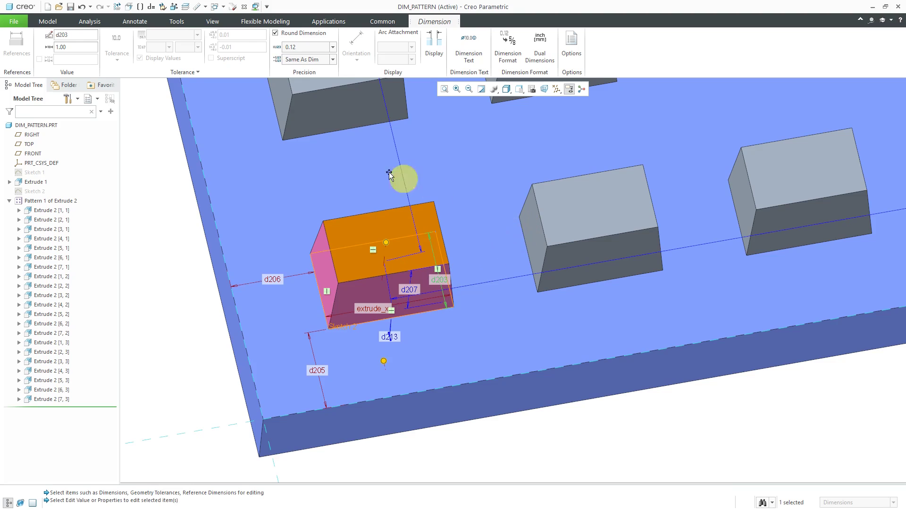
pyautogui.doubleClick(72, 35)
pyautogui.write('extrude_y')
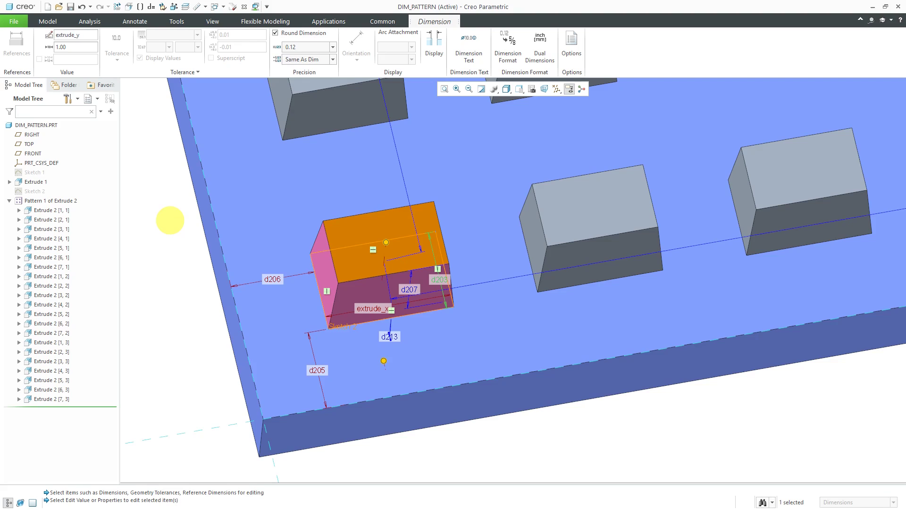
pyautogui.press('Return')
# Step: Rename the block's position dimensions d206 and d205 to offset_x and offset_y
pyautogui.click(272, 278)
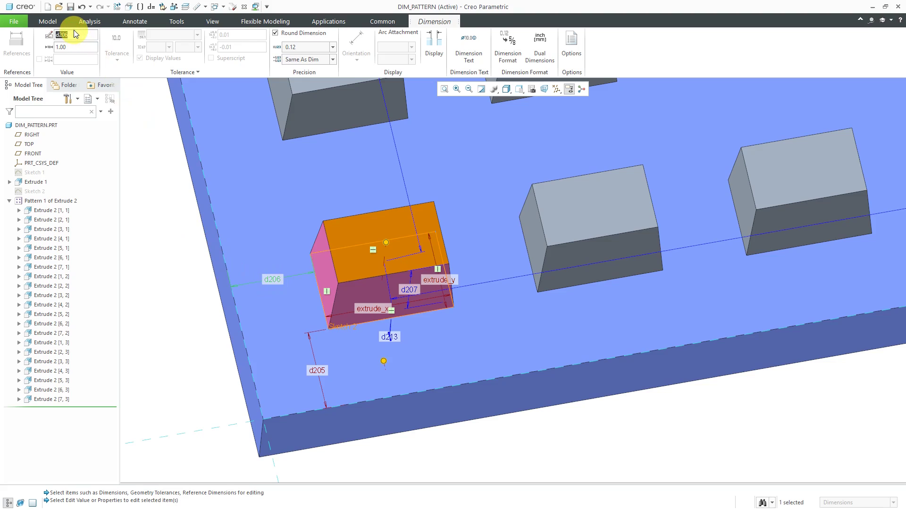
pyautogui.write('offset_x')
pyautogui.press('Return')
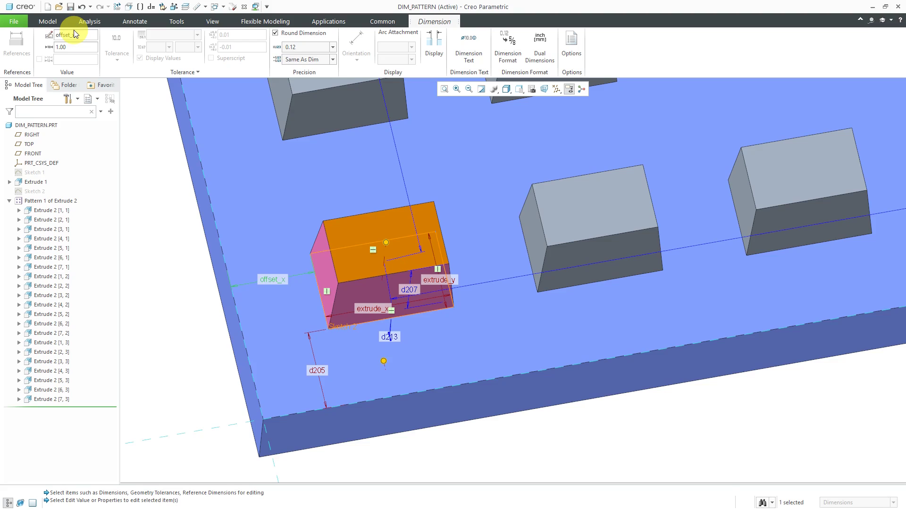
pyautogui.click(315, 370)
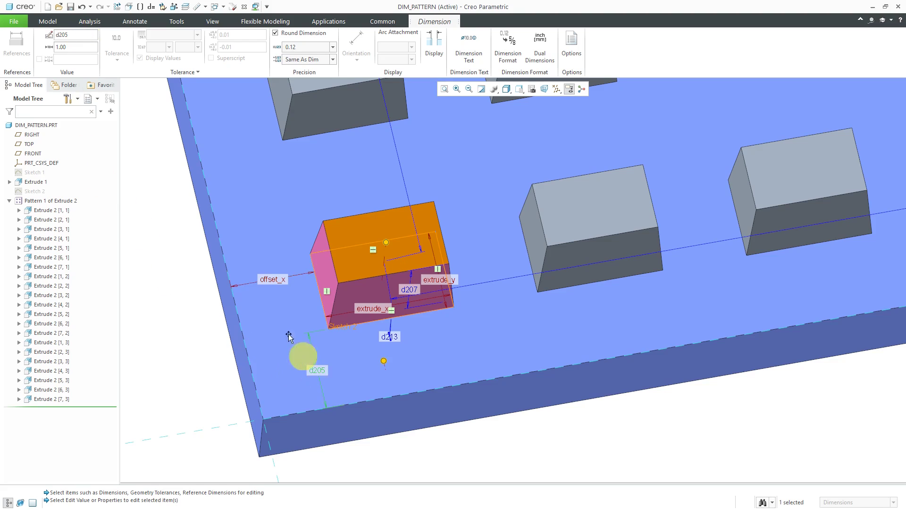
pyautogui.doubleClick(86, 36)
pyautogui.write('off')
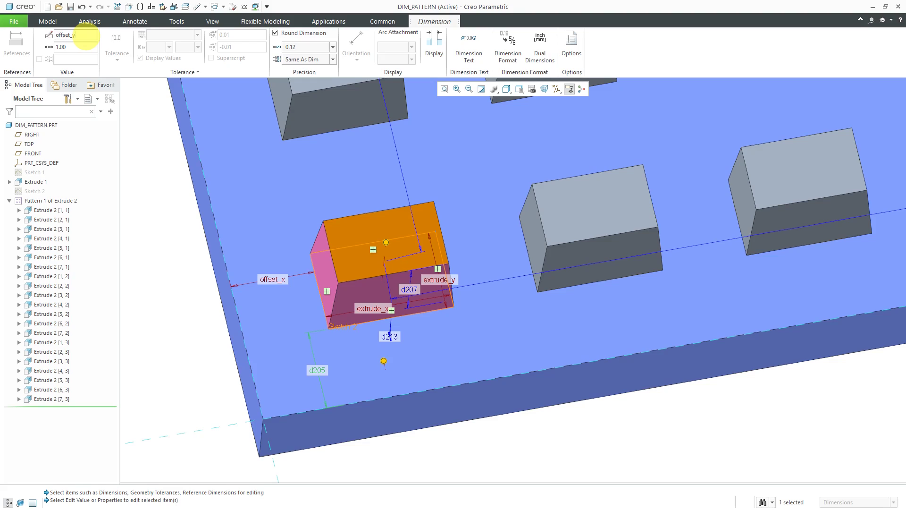
pyautogui.press('Return')
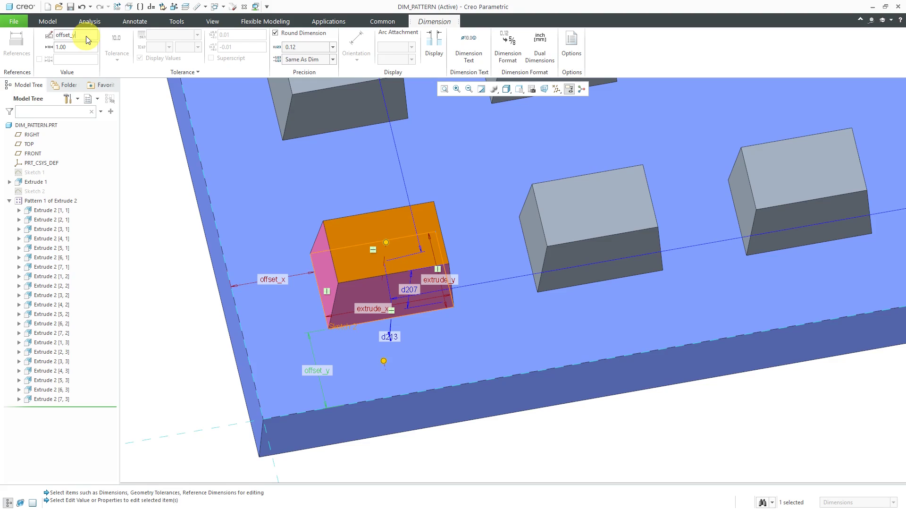
# Step: Rename the pattern's member counts p215 and p223 to pat_inst_x and pat_inst_y
pyautogui.click(71, 200)
pyautogui.scroll(-5, 375, 395)
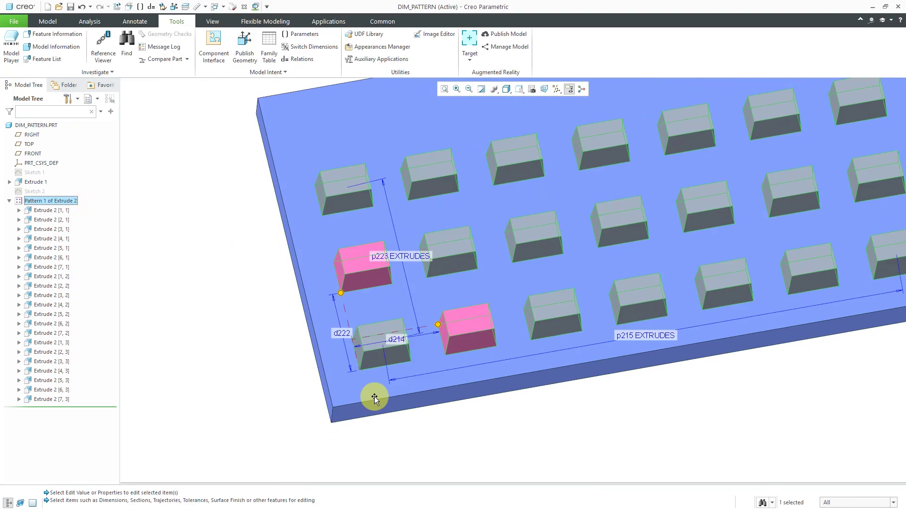
pyautogui.click(625, 335)
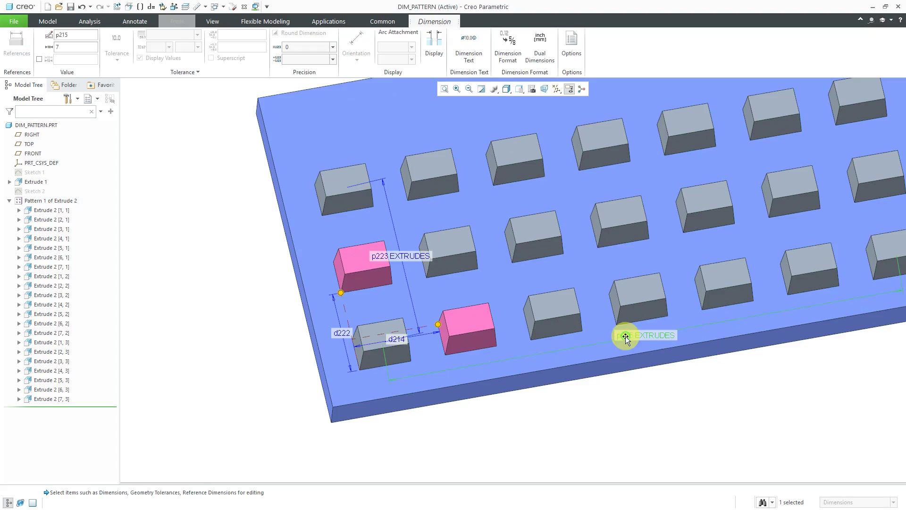
pyautogui.doubleClick(79, 36)
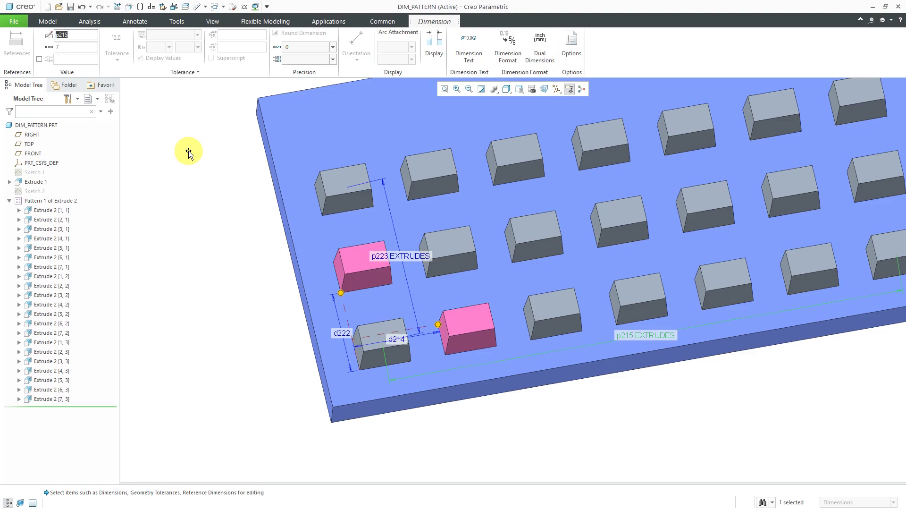
pyautogui.write('pat_inst_x')
pyautogui.press('Return')
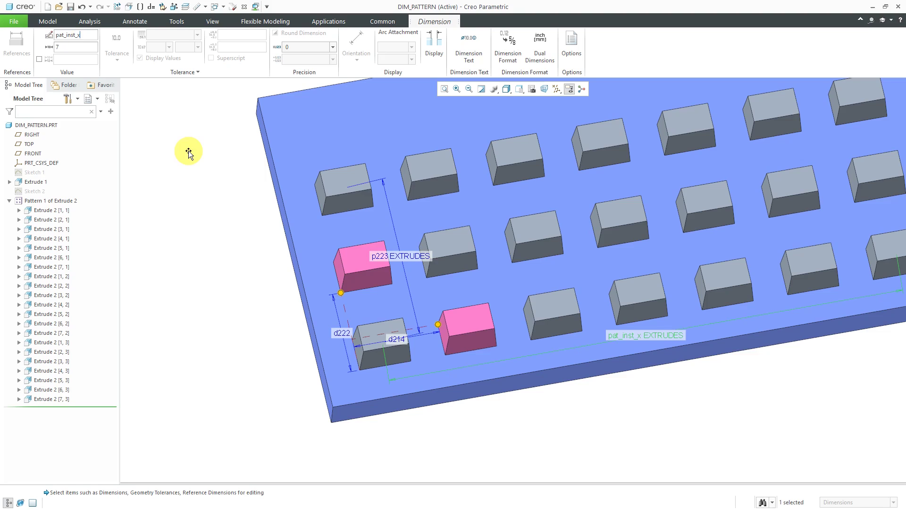
pyautogui.click(384, 257)
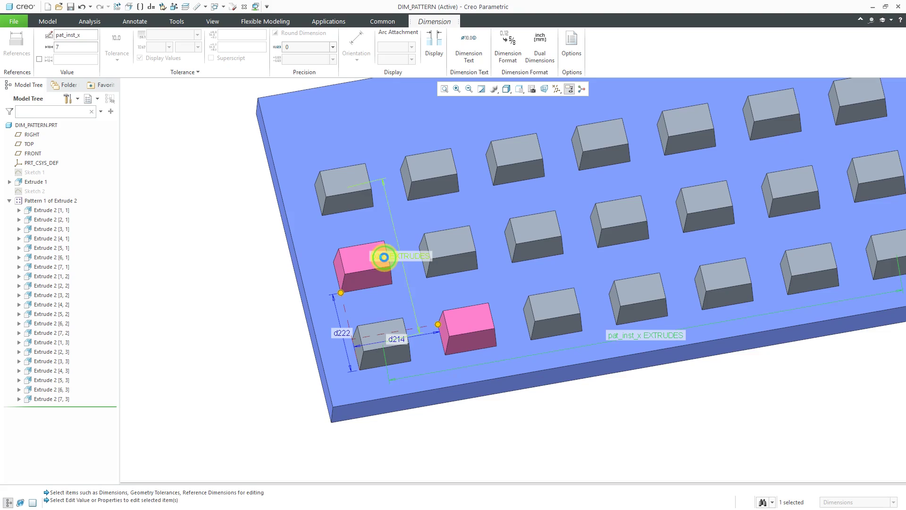
pyautogui.doubleClick(81, 35)
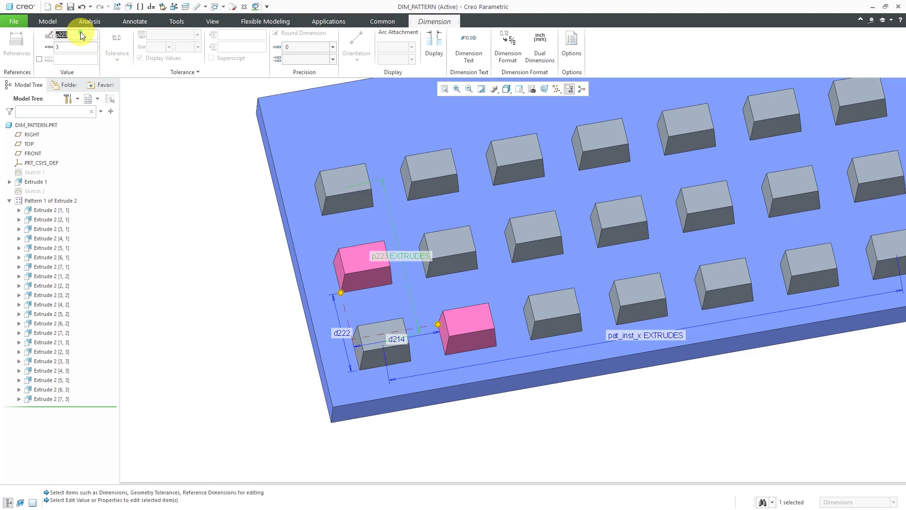
pyautogui.write('pat_inst_y')
pyautogui.press('Return')
# Step: Rename the pattern's spacing dimensions d214 and d222 to incr_x and incr_y
pyautogui.click(439, 324)
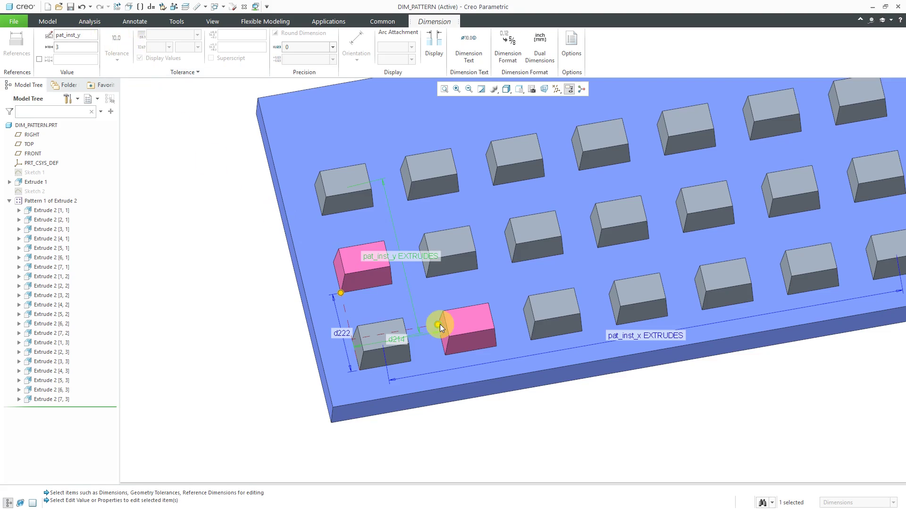
pyautogui.click(401, 339)
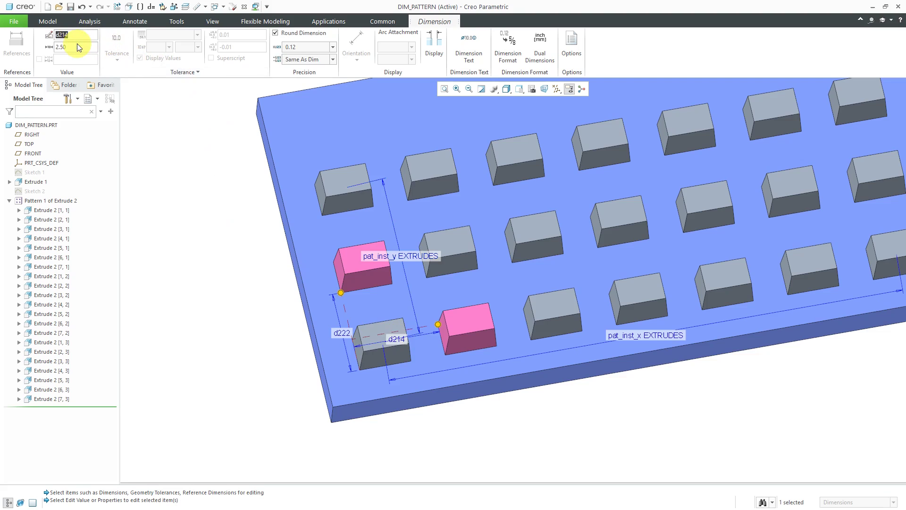
pyautogui.write('incr_x')
pyautogui.press('Return')
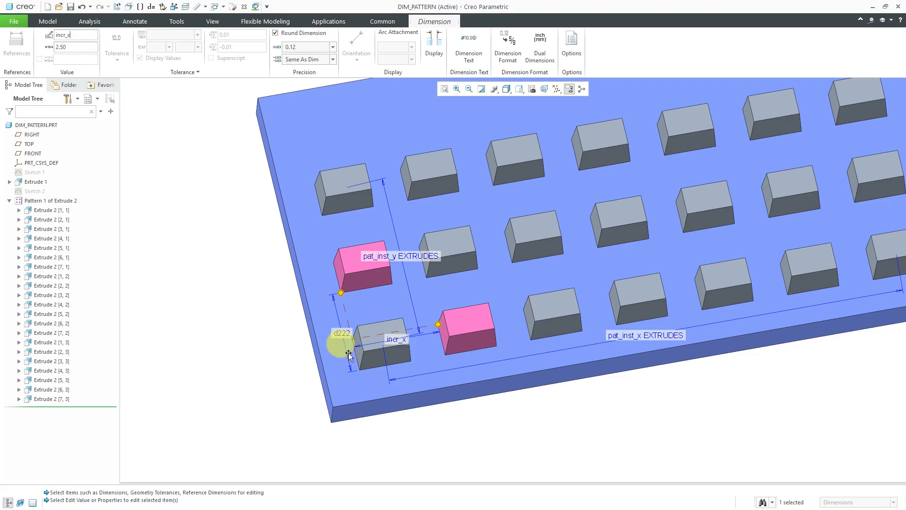
pyautogui.click(346, 333)
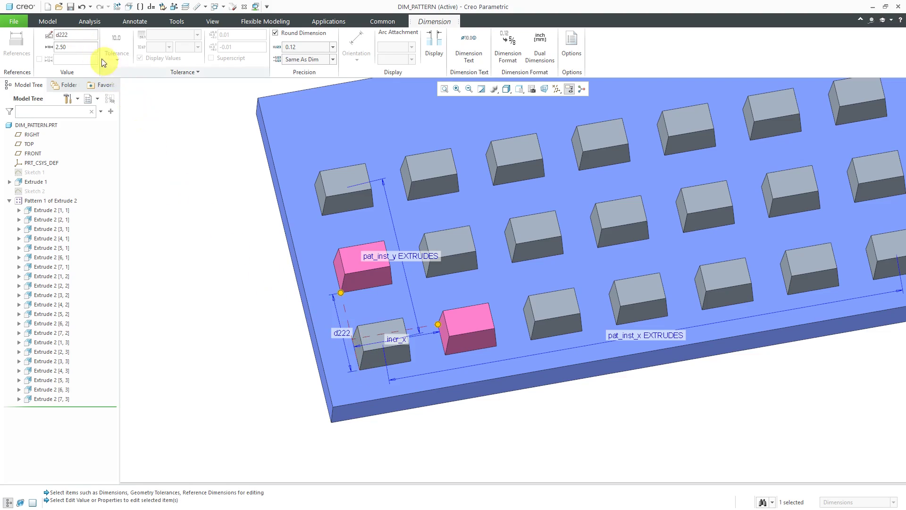
pyautogui.write('in')
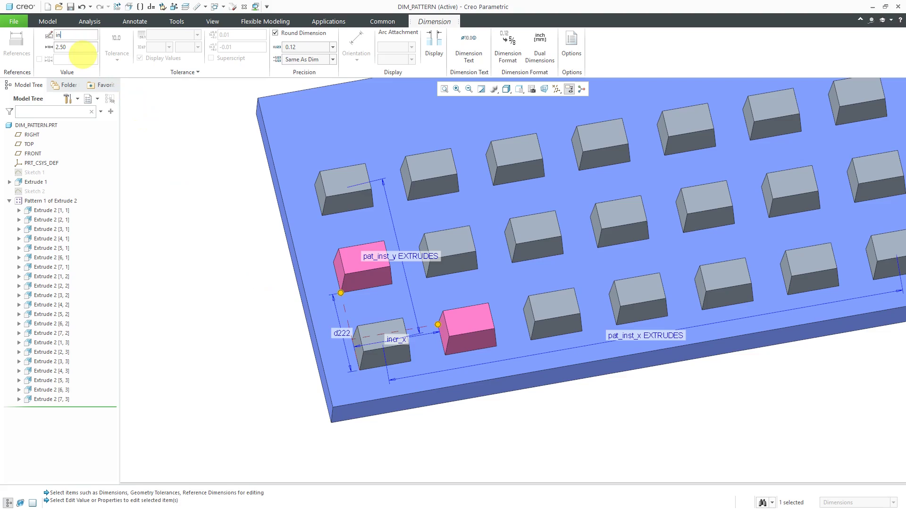
pyautogui.write('cr_y')
pyautogui.press('Return')
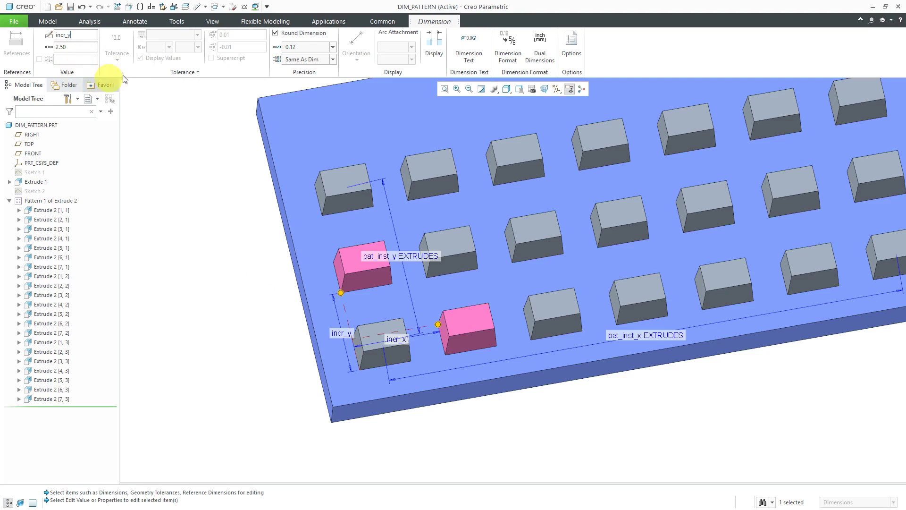
# Step: Open Relations, enlarge the editor, and type '/* control the pattern increments to space instances evenly'
pyautogui.click(215, 152)
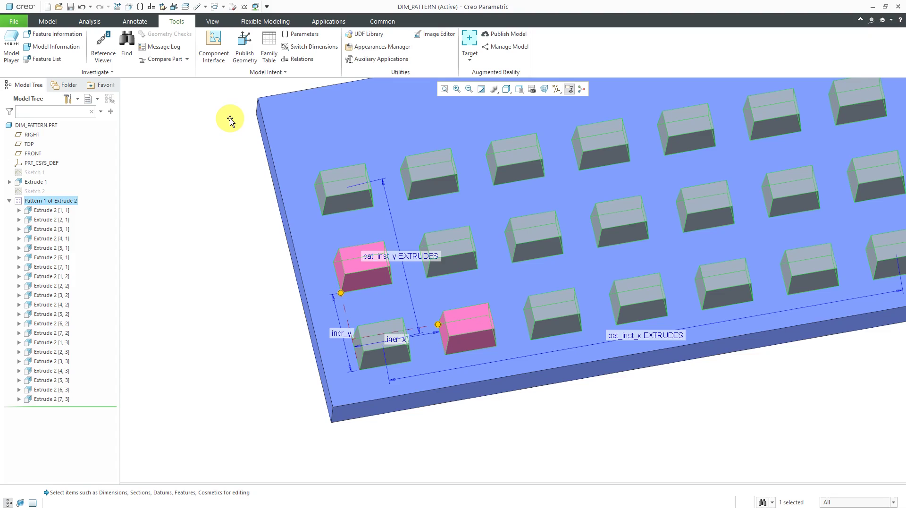
pyautogui.click(298, 59)
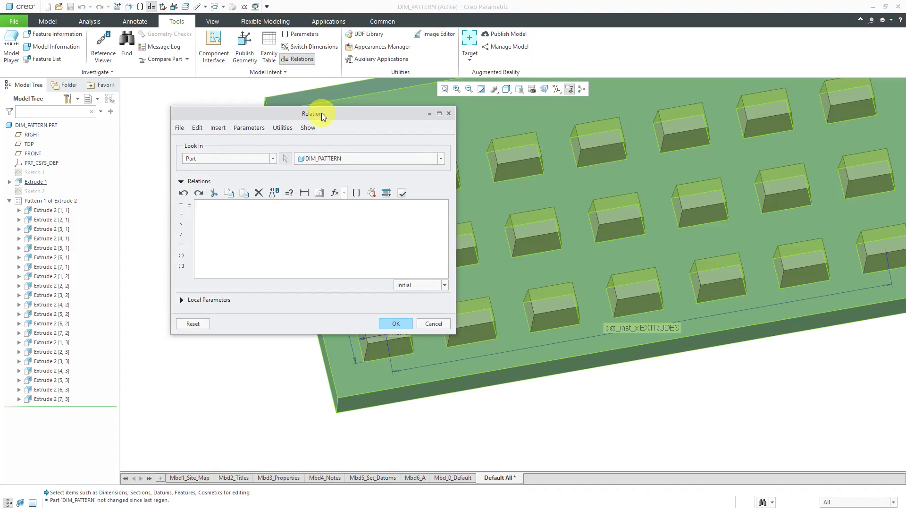
pyautogui.moveTo(322, 115); pyautogui.dragTo(185, 106)
pyautogui.click(568, 223)
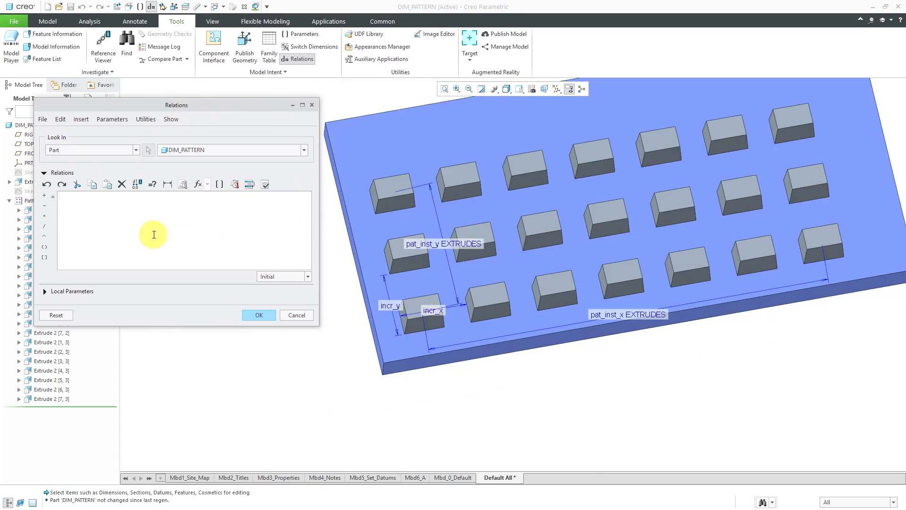
pyautogui.click(121, 230)
pyautogui.moveTo(145, 325); pyautogui.dragTo(156, 394)
pyautogui.write('/*')
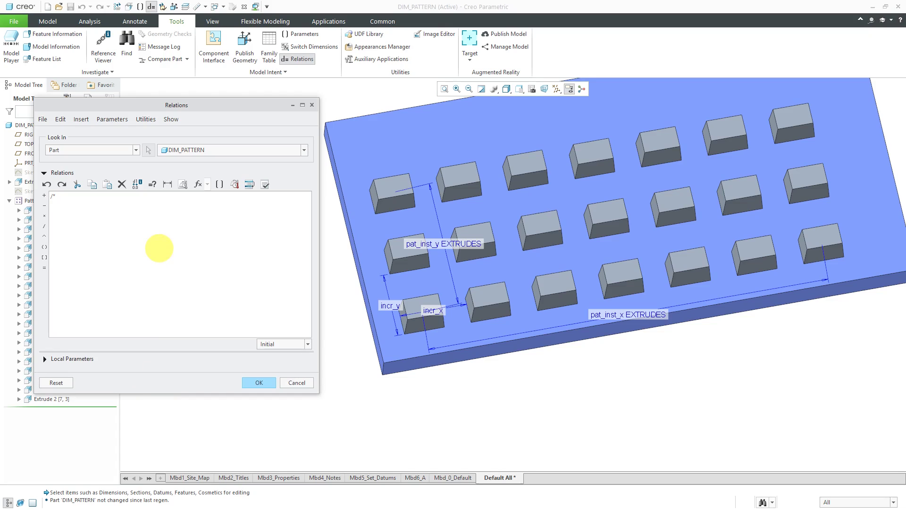
pyautogui.write(' control the pattern increments to space instances evenly')
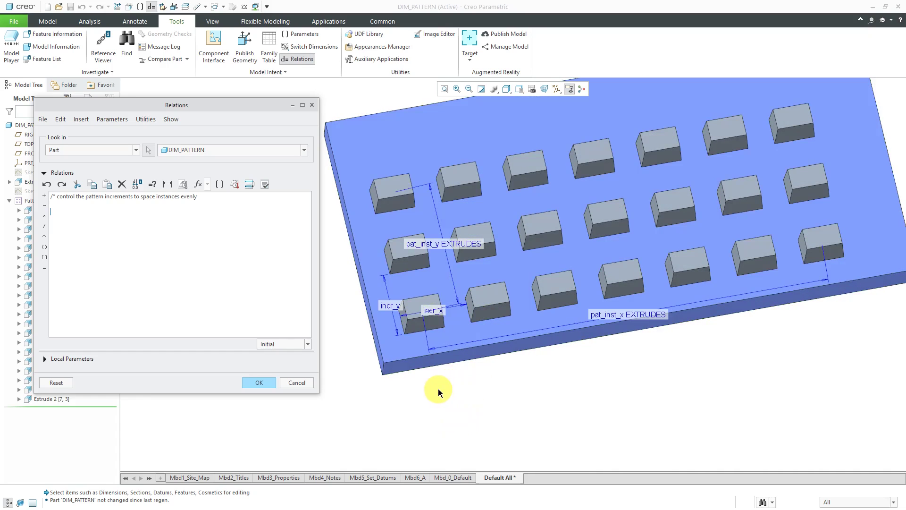
pyautogui.moveTo(431, 389); pyautogui.dragTo(449, 405, button='middle')
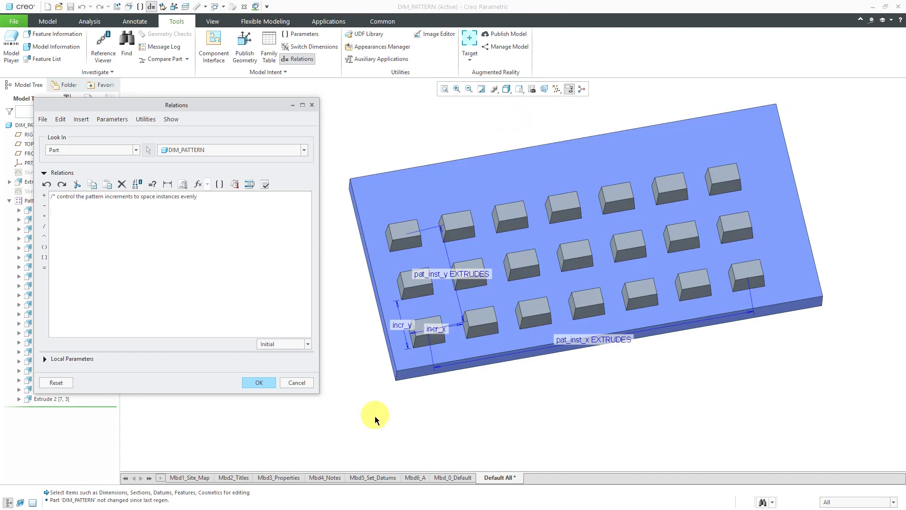
pyautogui.click(405, 359)
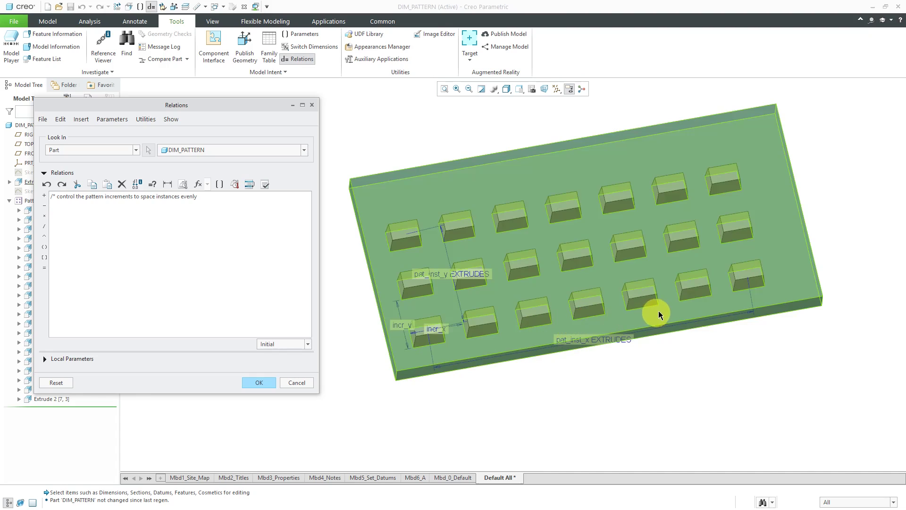
pyautogui.click(682, 309)
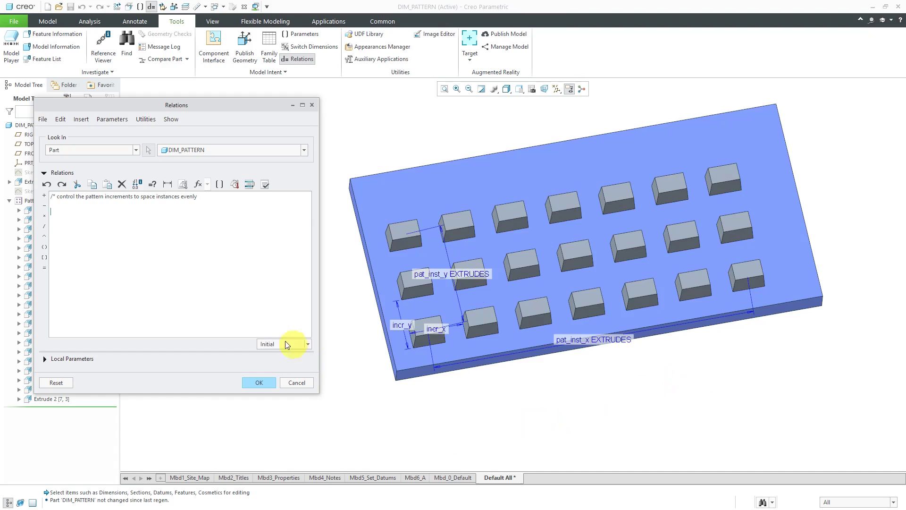
pyautogui.click(228, 227)
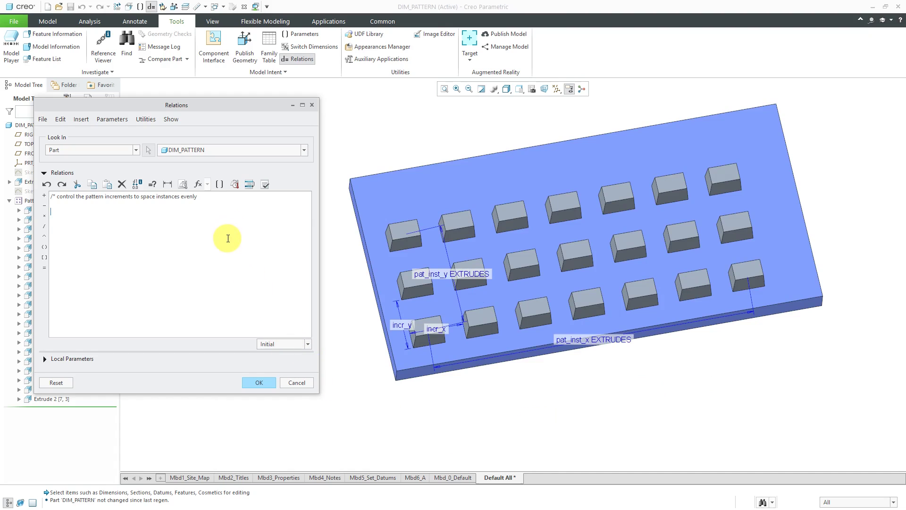
# Step: Start the relation 'incr_x = ( base_x - extrude_x' by picking dimensions on the model
pyautogui.click(439, 329)
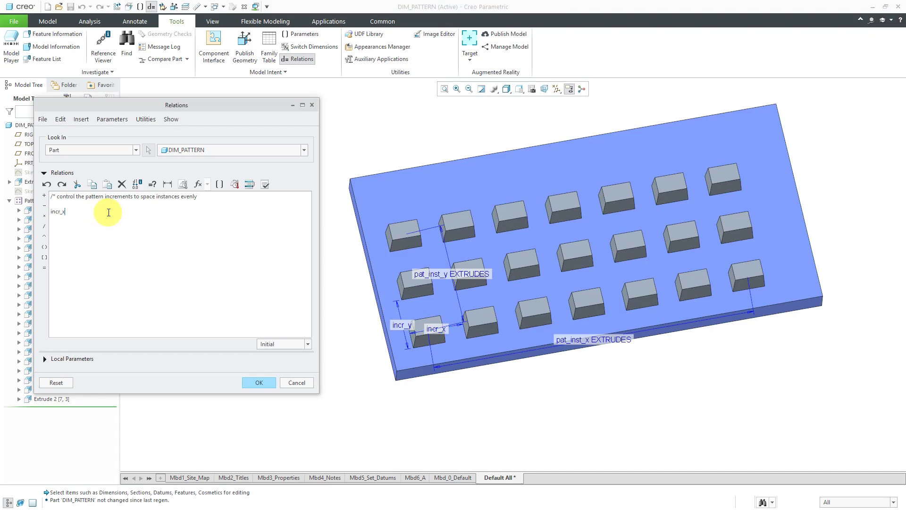
pyautogui.write('= (')
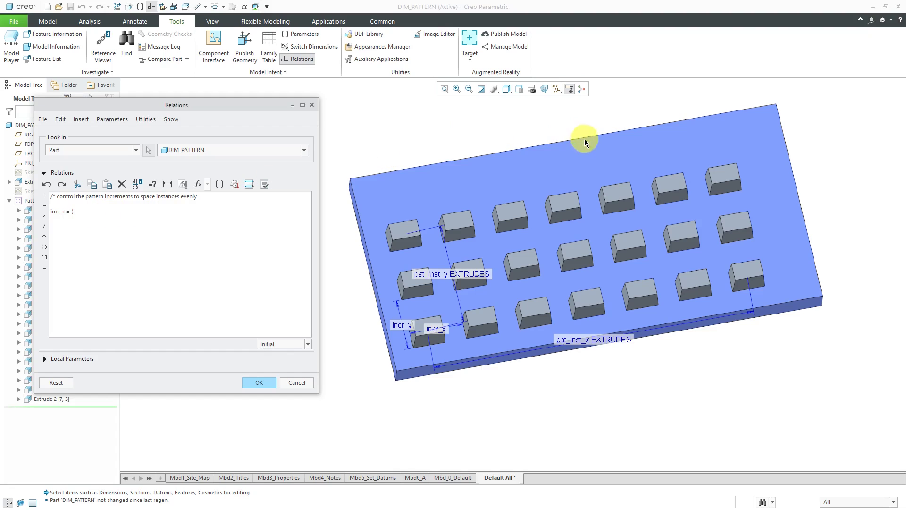
pyautogui.click(588, 162)
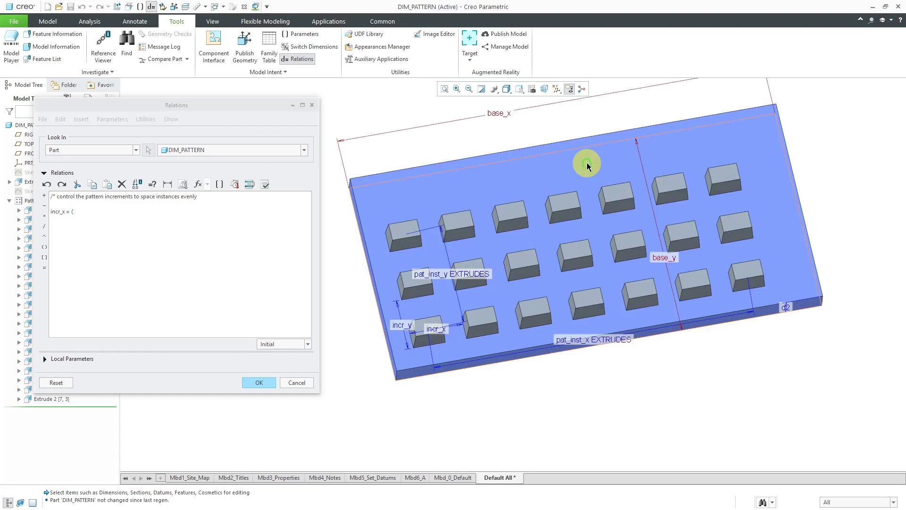
pyautogui.click(502, 114)
pyautogui.click(148, 213)
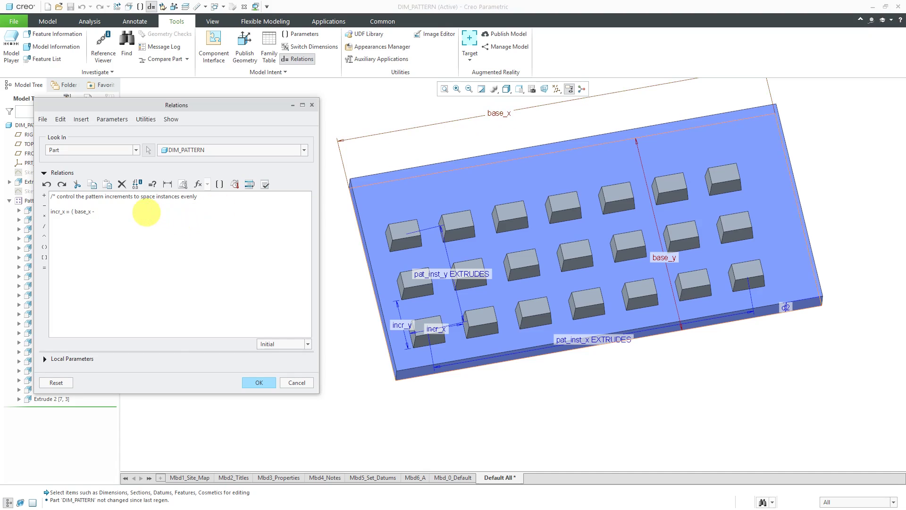
pyautogui.click(433, 357)
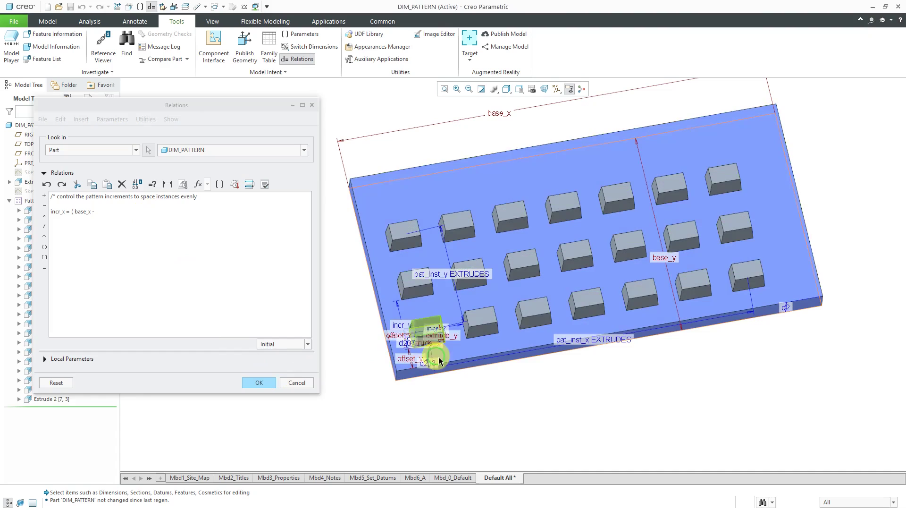
pyautogui.scroll(-5, 439, 361)
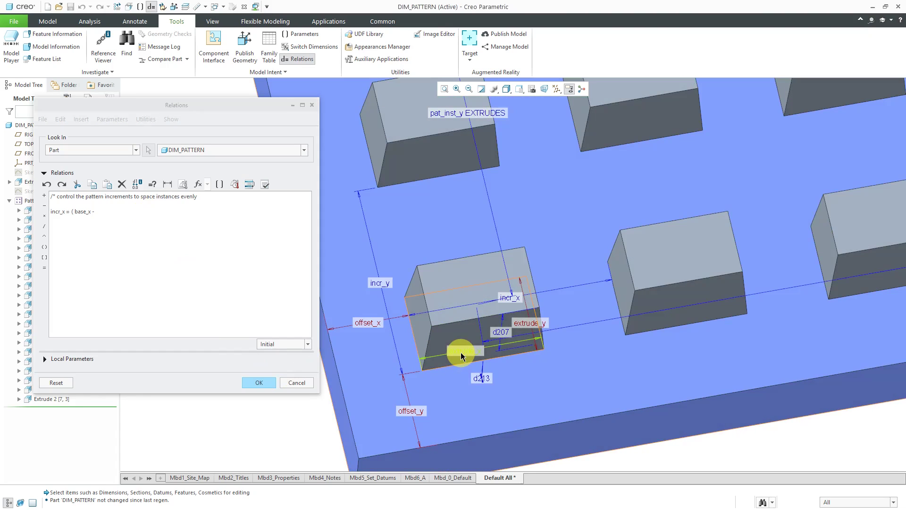
pyautogui.click(460, 354)
pyautogui.click(141, 213)
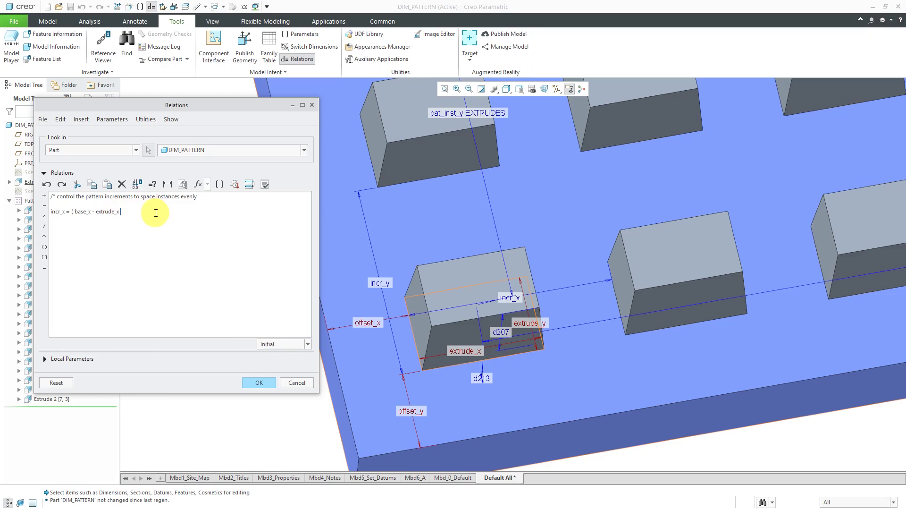
# Step: Complete it with '- 2 * offset_x) / ( pat_inst_x - 1)'
pyautogui.write('2 *')
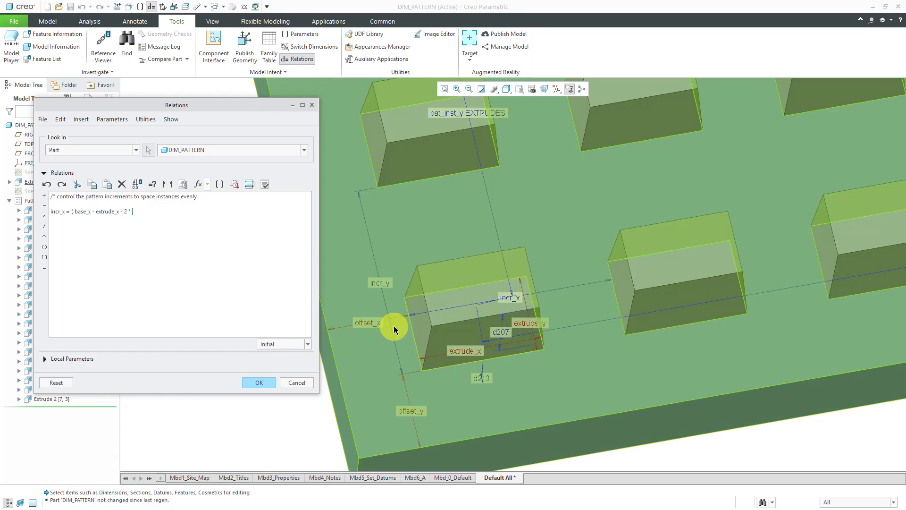
pyautogui.click(374, 322)
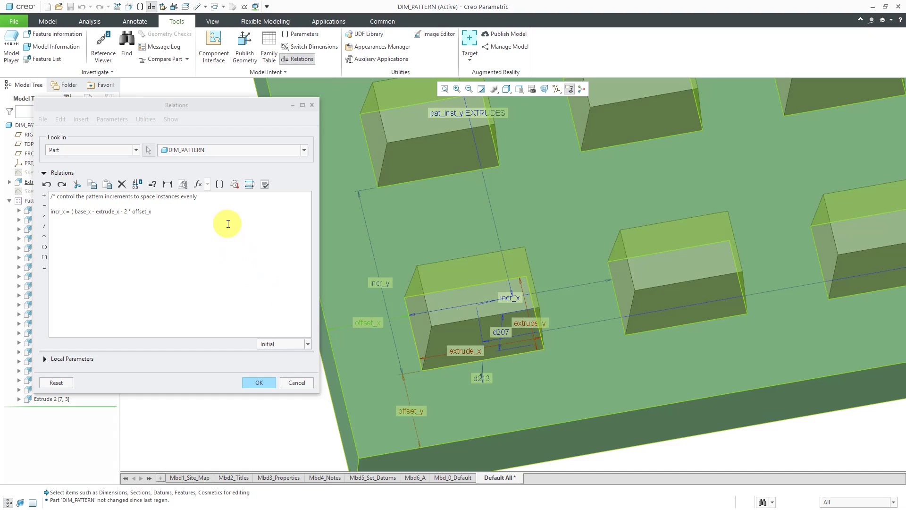
pyautogui.scroll(3, 492, 268)
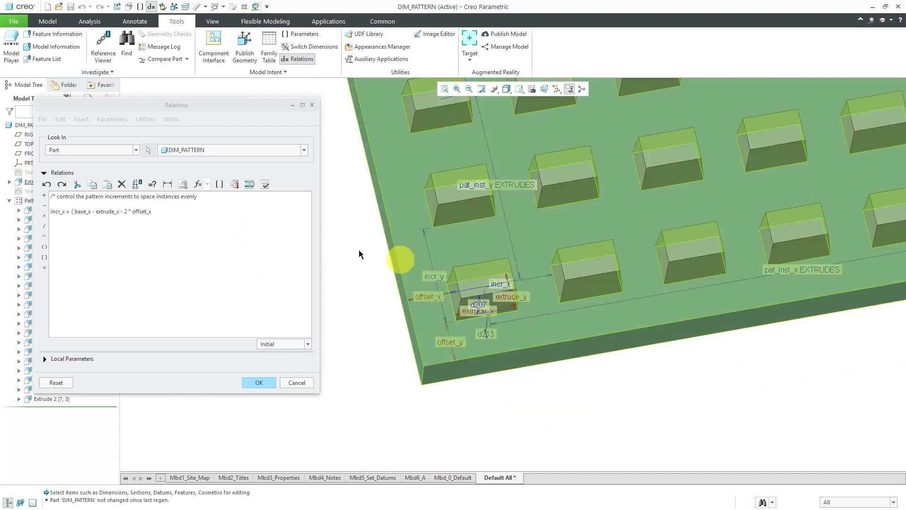
pyautogui.click(175, 230)
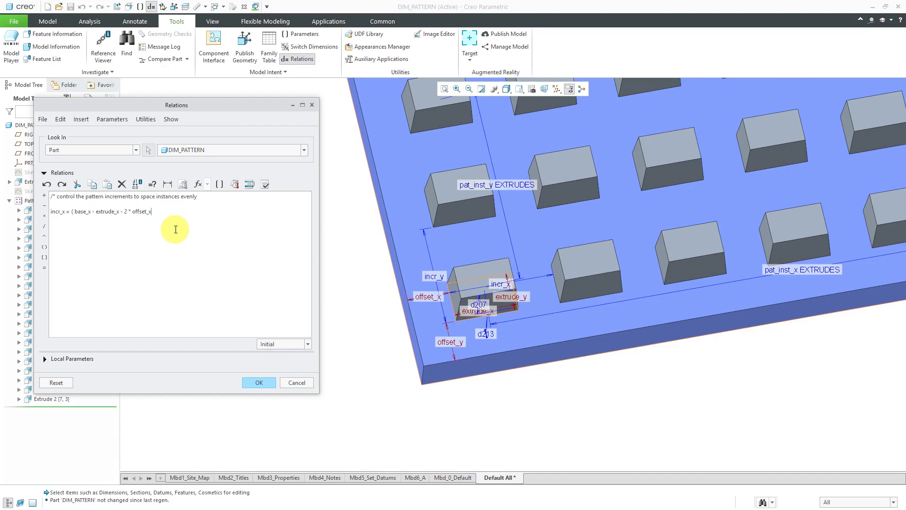
pyautogui.write(') /')
pyautogui.click(787, 270)
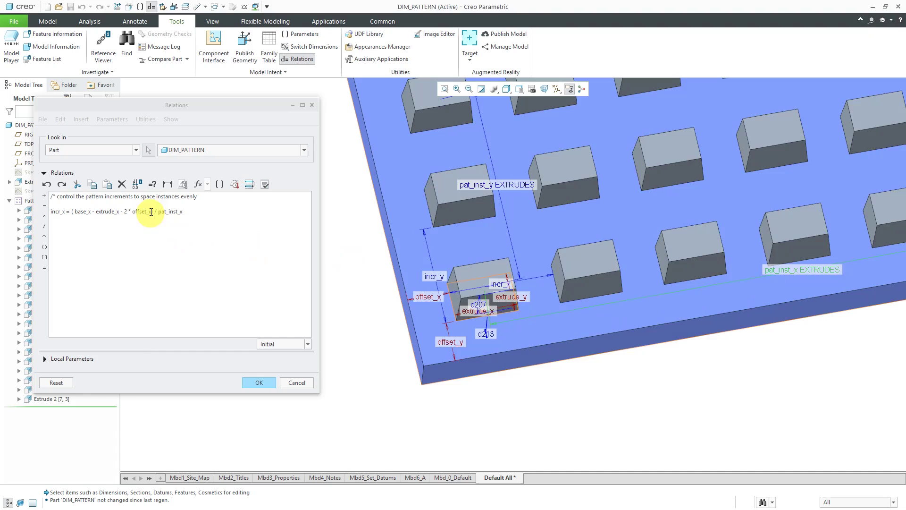
pyautogui.click(205, 226)
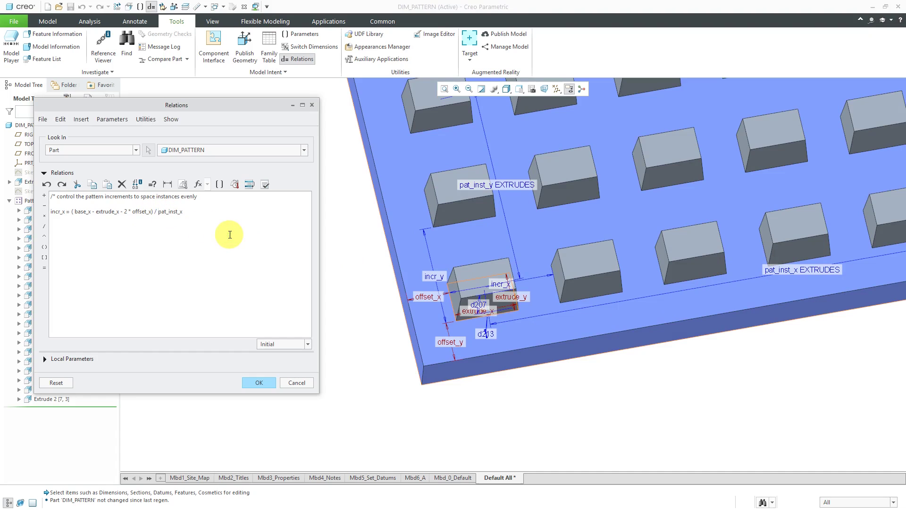
pyautogui.write('( ')
pyautogui.write('- 1)')
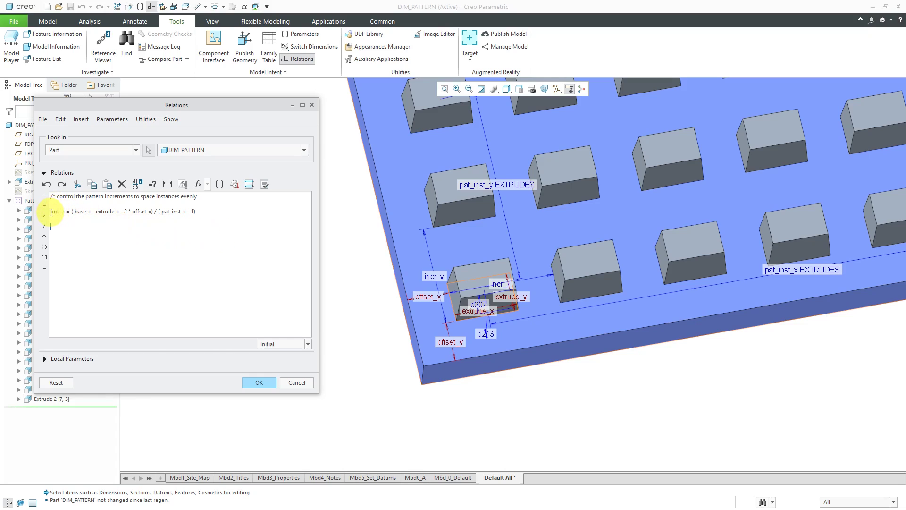
# Step: Duplicate the incr_x relation line onto a new line below
pyautogui.moveTo(50, 211); pyautogui.dragTo(198, 211)
pyautogui.hotkey('ctrl', 'c')
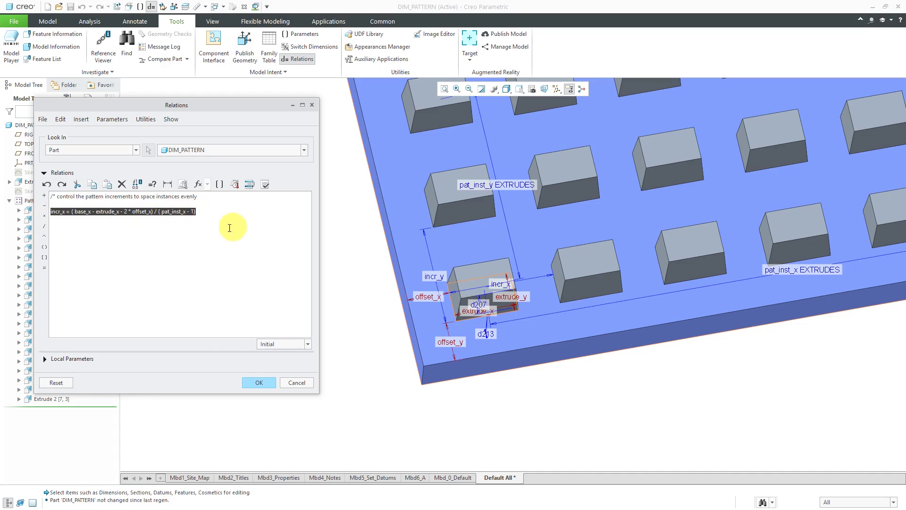
pyautogui.click(75, 227)
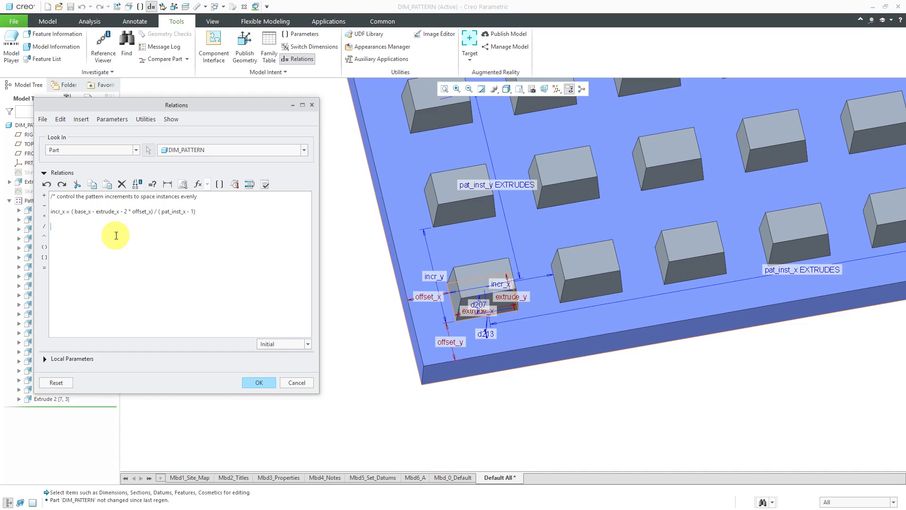
pyautogui.hotkey('ctrl', 'v')
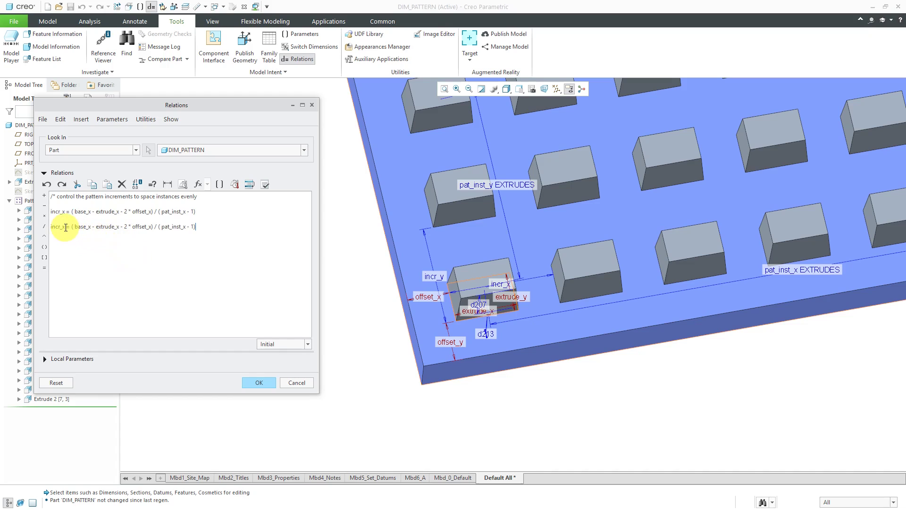
# Step: Change the copy's suffixes to _y: incr_y, base_y, extrude_y, offset_y and pat_inst_y
pyautogui.press('BackSpace')
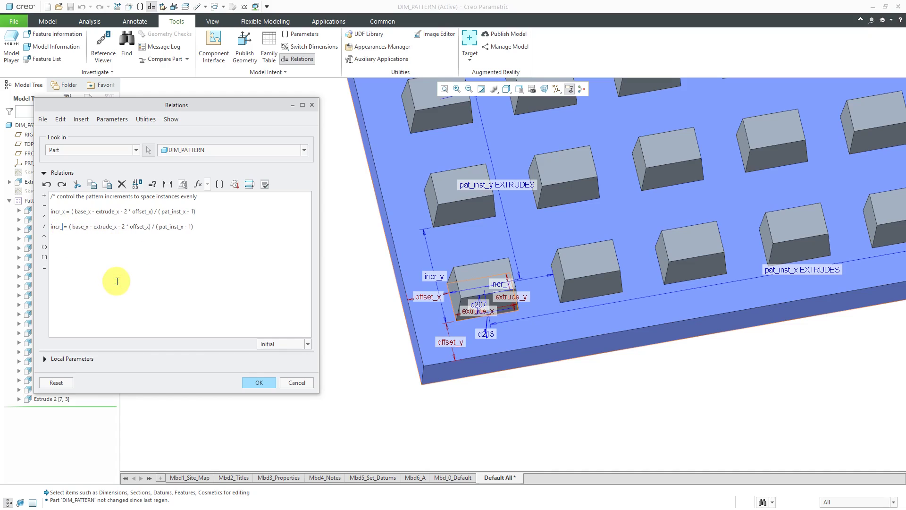
pyautogui.write('y')
pyautogui.press('BackSpace')
pyautogui.write('y')
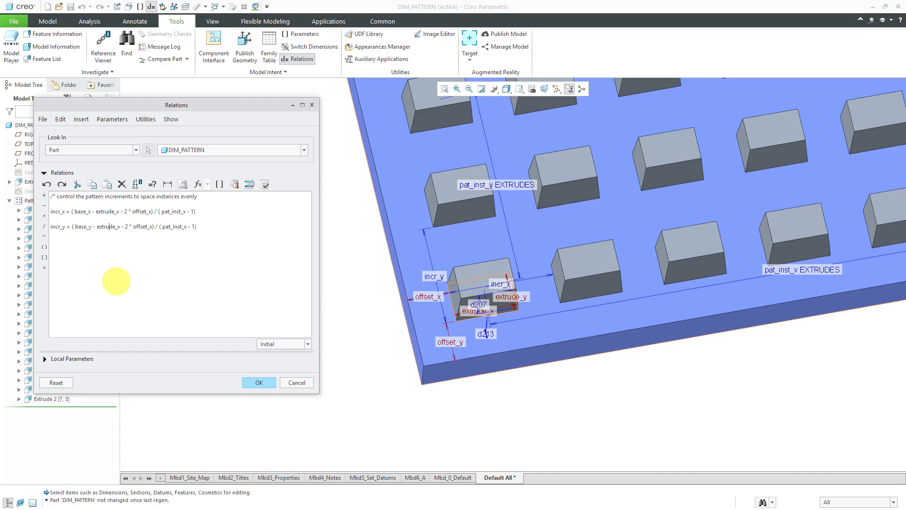
pyautogui.press('BackSpace')
pyautogui.write('y')
pyautogui.press('BackSpace')
pyautogui.write('y')
pyautogui.press('BackSpace')
pyautogui.write('y')
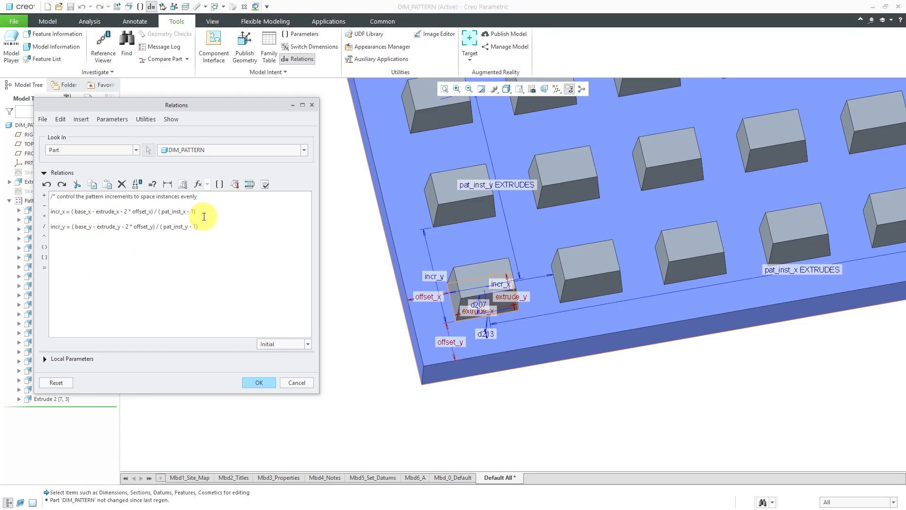
# Step: Verify both spacing relations and apply them, closing the Relations editor
pyautogui.click(266, 186)
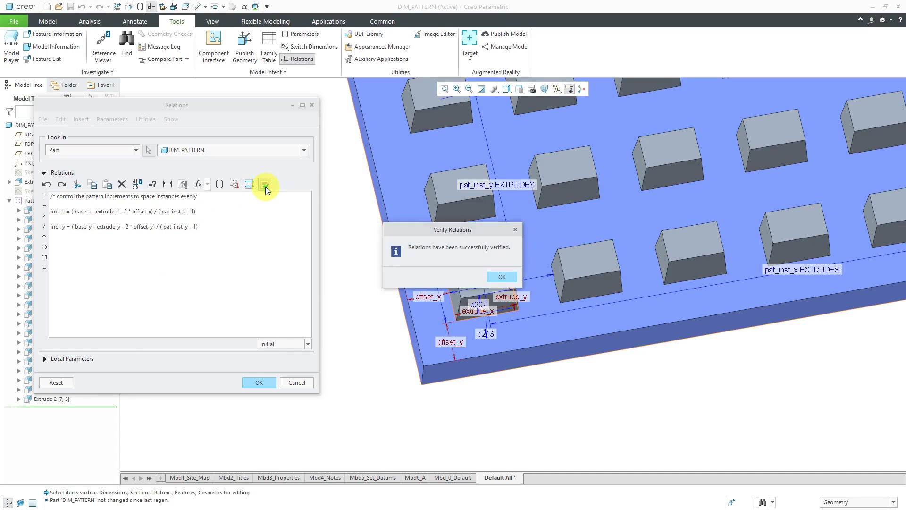
pyautogui.moveTo(459, 235); pyautogui.dragTo(296, 231)
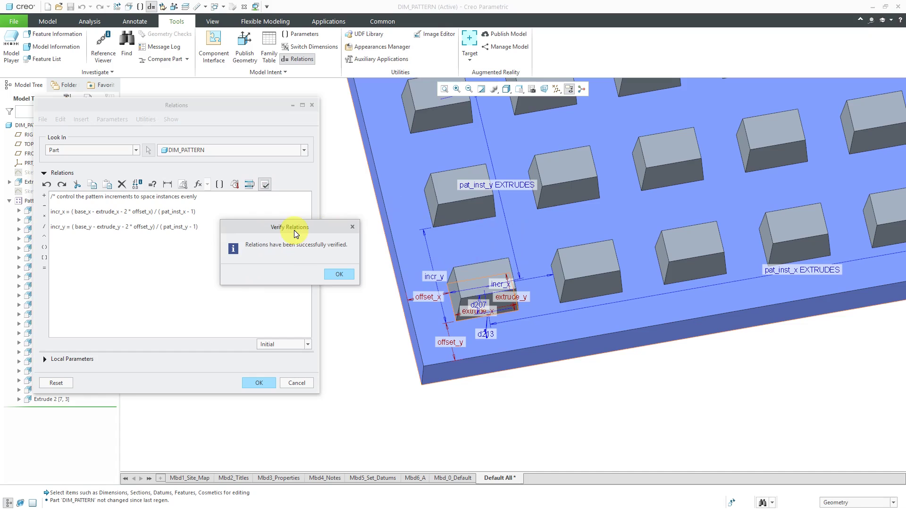
pyautogui.click(339, 275)
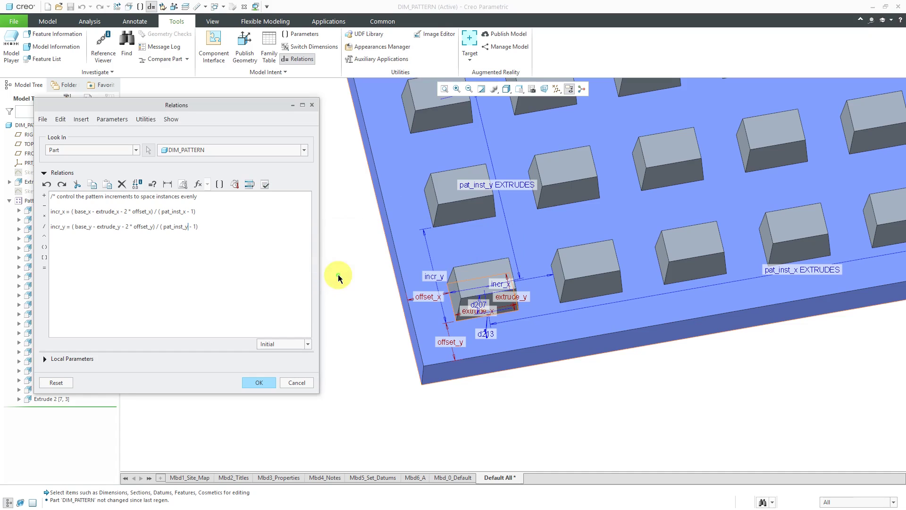
pyautogui.click(260, 383)
# Step: Repaint the view and regenerate the part so the blocks spread evenly
pyautogui.scroll(-3, 276, 383)
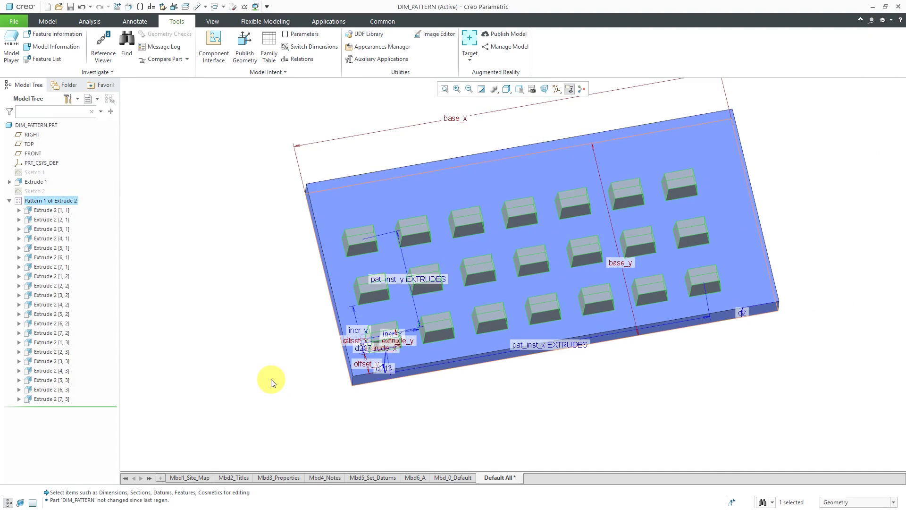
pyautogui.click(482, 89)
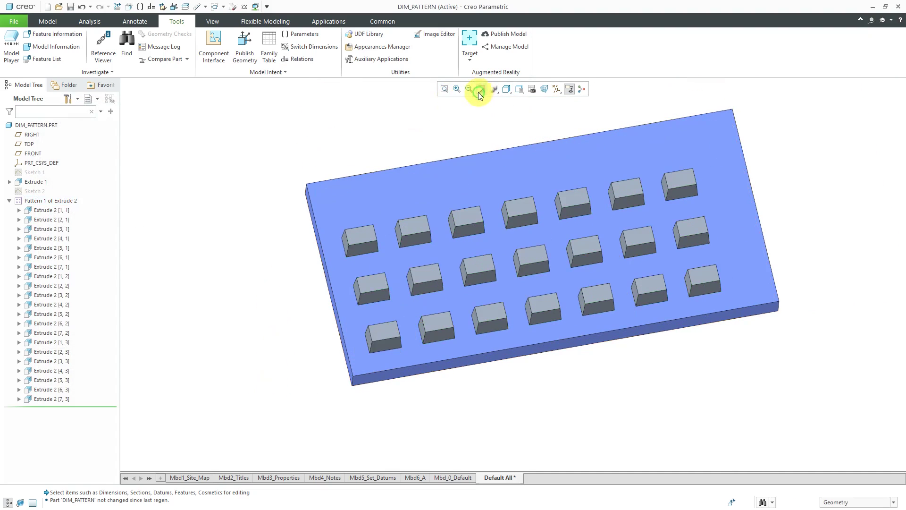
pyautogui.click(50, 21)
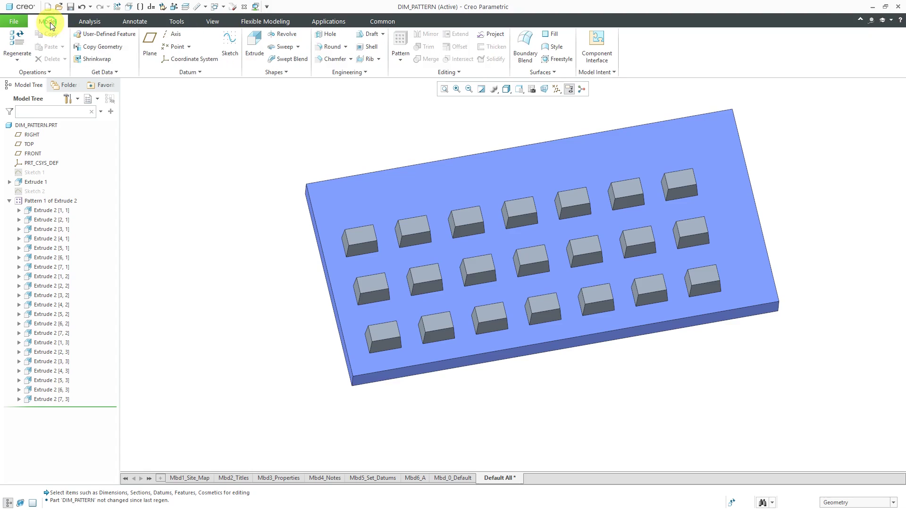
pyautogui.click(24, 41)
pyautogui.moveTo(269, 203); pyautogui.dragTo(299, 210, button='middle')
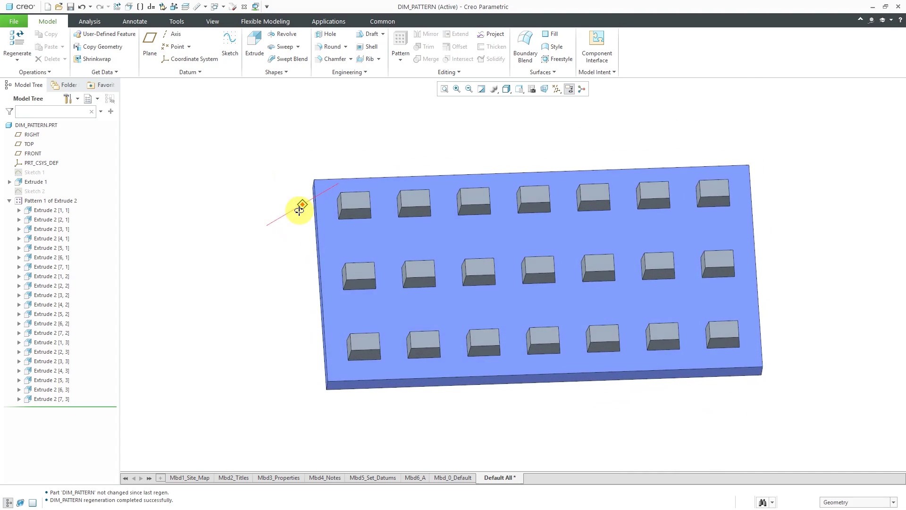
# Step: Redefine Pattern 1 to 6 first-direction and 4 second-direction members, then regenerate and inspect
pyautogui.click(62, 201)
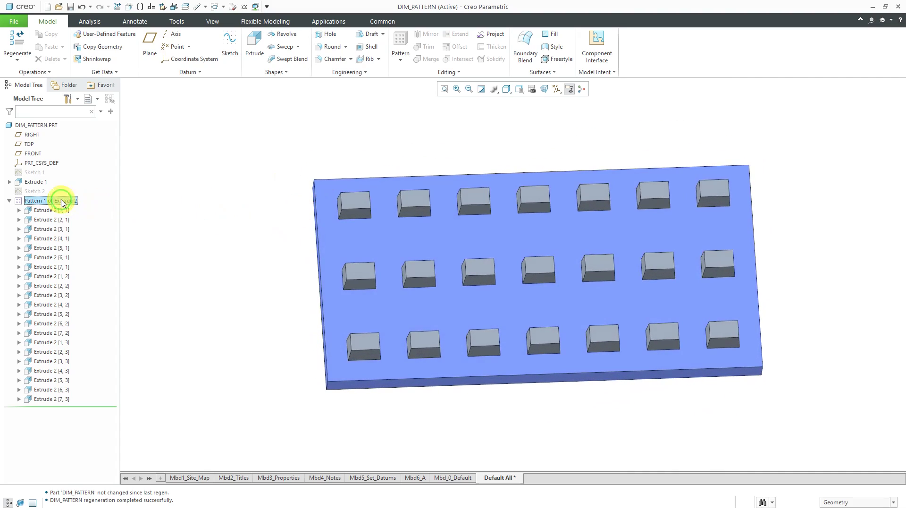
pyautogui.click(79, 144)
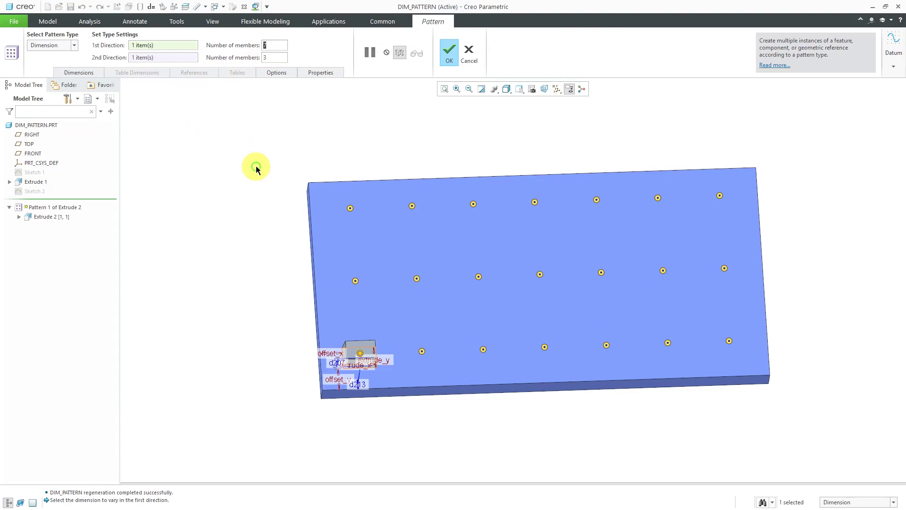
pyautogui.write('6')
pyautogui.doubleClick(274, 55)
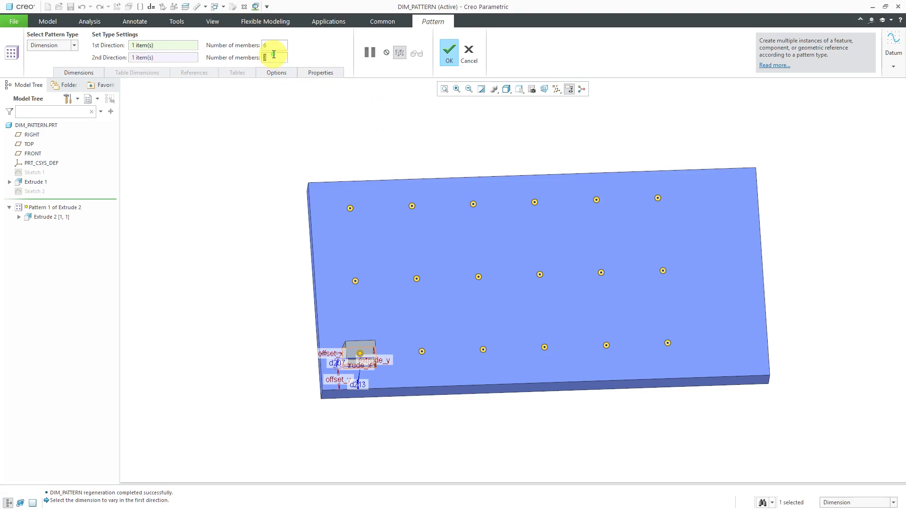
pyautogui.write('4')
pyautogui.press('Return')
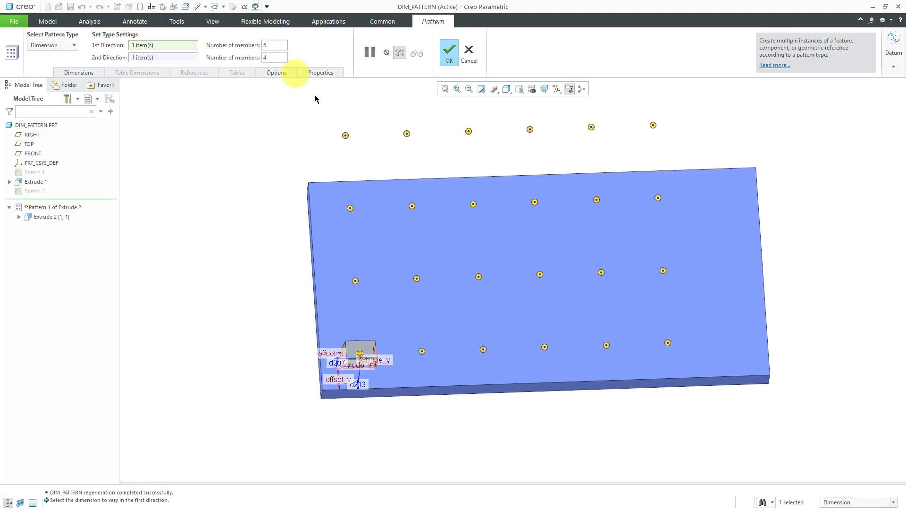
pyautogui.click(447, 52)
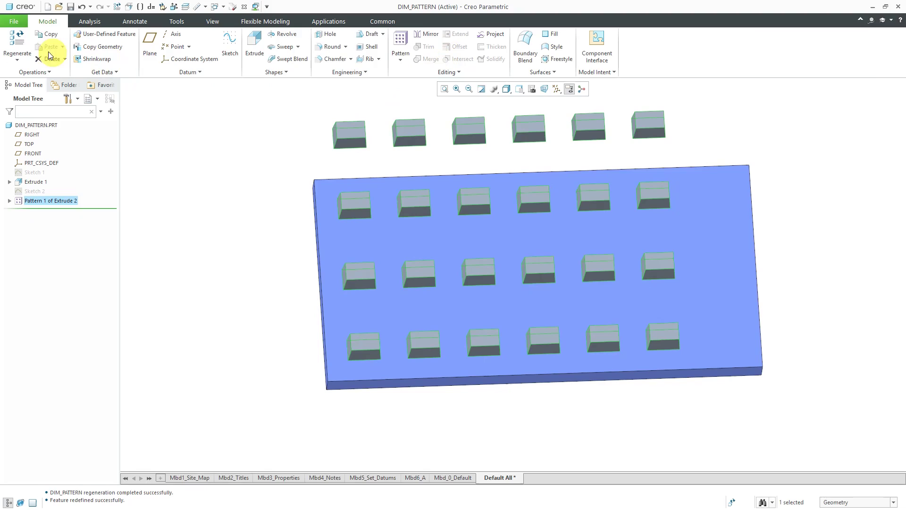
pyautogui.click(19, 39)
pyautogui.moveTo(370, 265); pyautogui.dragTo(461, 215, button='middle')
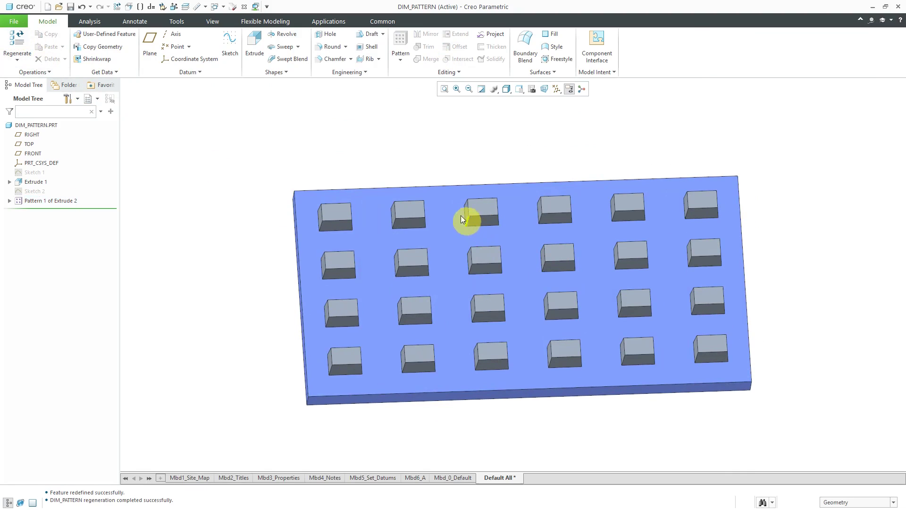
pyautogui.moveTo(420, 165)
pyautogui.mouseDown(button='middle')
pyautogui.moveTo(411, 172)
pyautogui.moveTo(419, 152)
pyautogui.moveTo(421, 162)
pyautogui.mouseUp(button='middle')
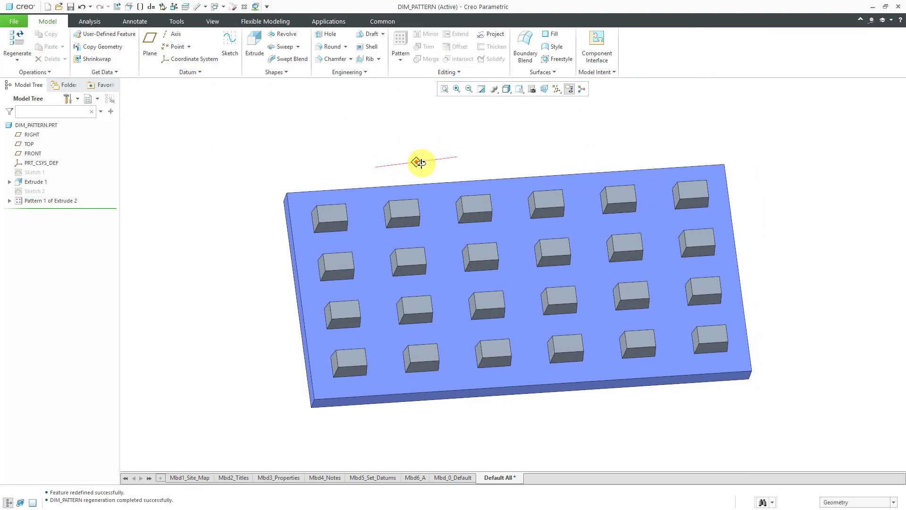
pyautogui.click(66, 200)
pyautogui.click(84, 155)
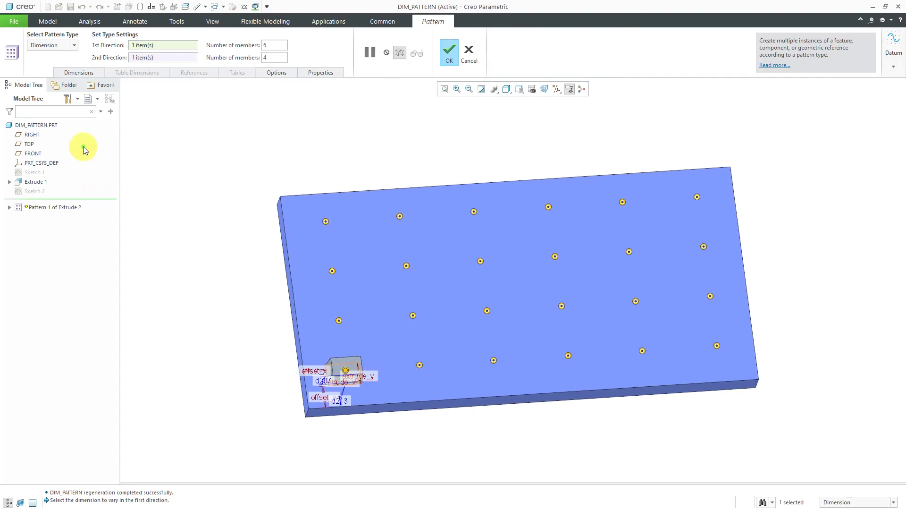
pyautogui.click(82, 73)
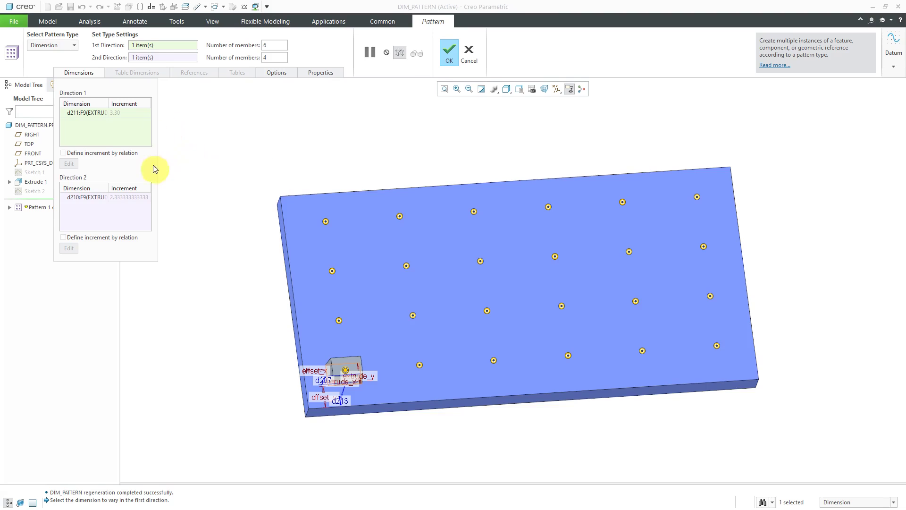
pyautogui.click(449, 50)
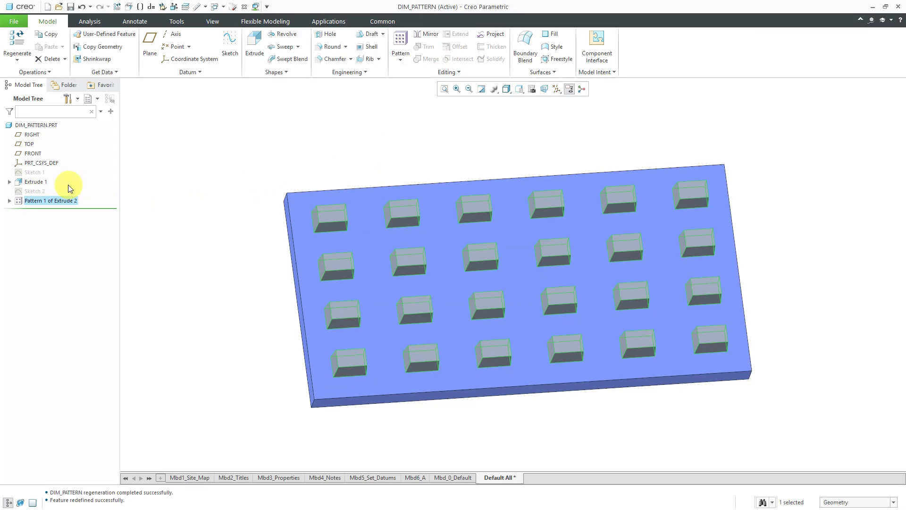
# Step: Show the base plate's dimension values and change its width from 20.00 to 30
pyautogui.click(43, 182)
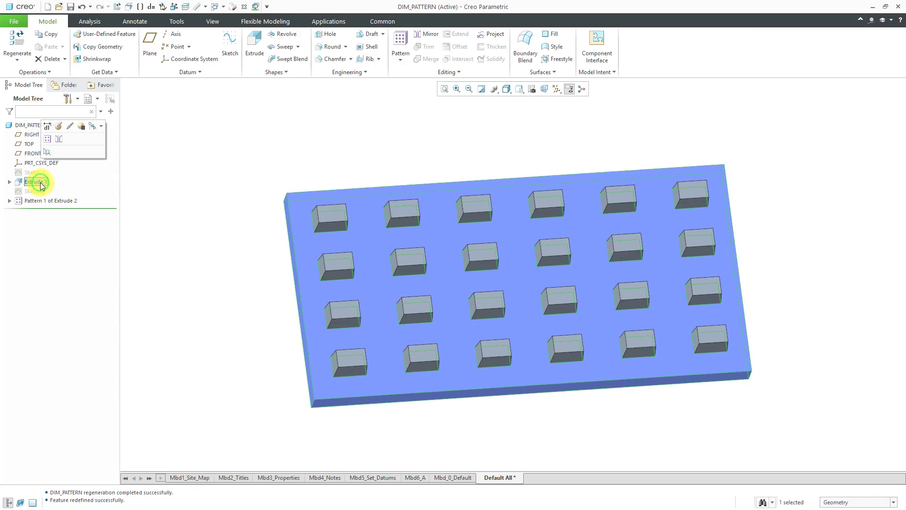
pyautogui.click(50, 127)
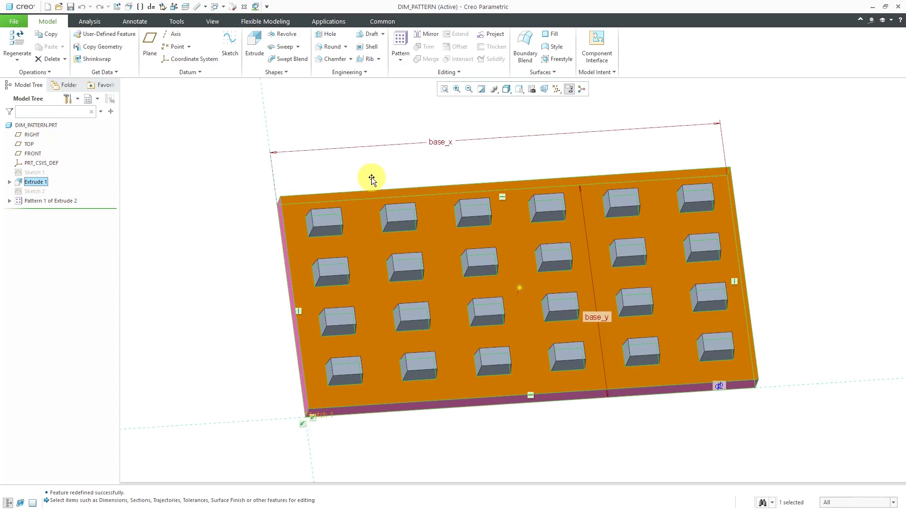
pyautogui.click(177, 21)
pyautogui.click(302, 53)
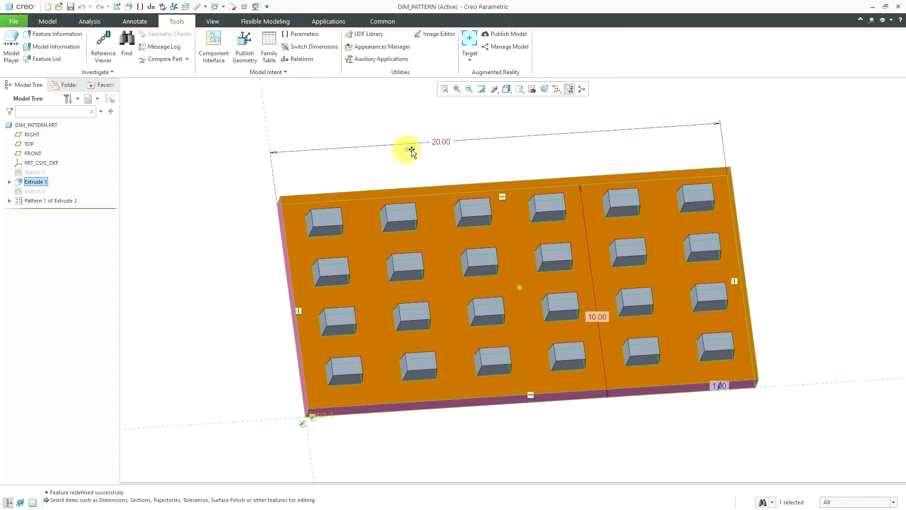
pyautogui.doubleClick(444, 140)
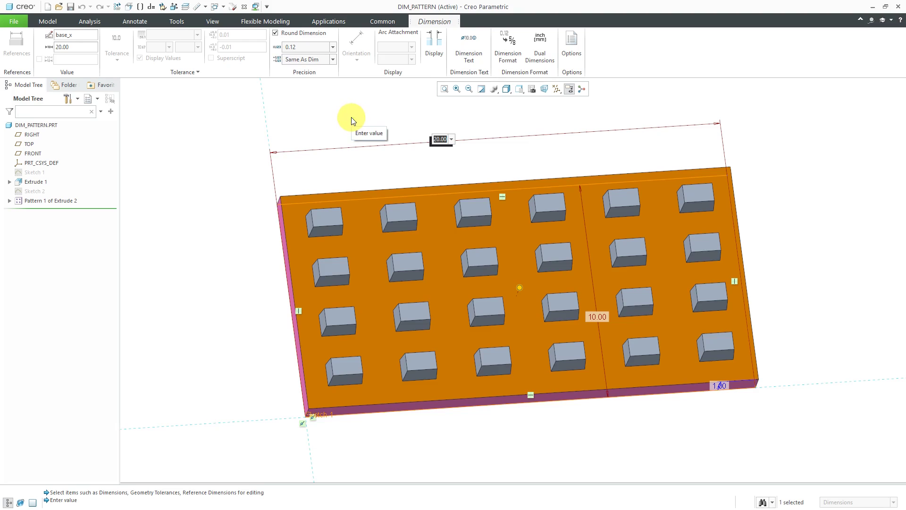
pyautogui.write('30')
pyautogui.press('Return')
# Step: Change the plate depth from 10.00 to 8 and finish editing
pyautogui.scroll(-4, 138, 271)
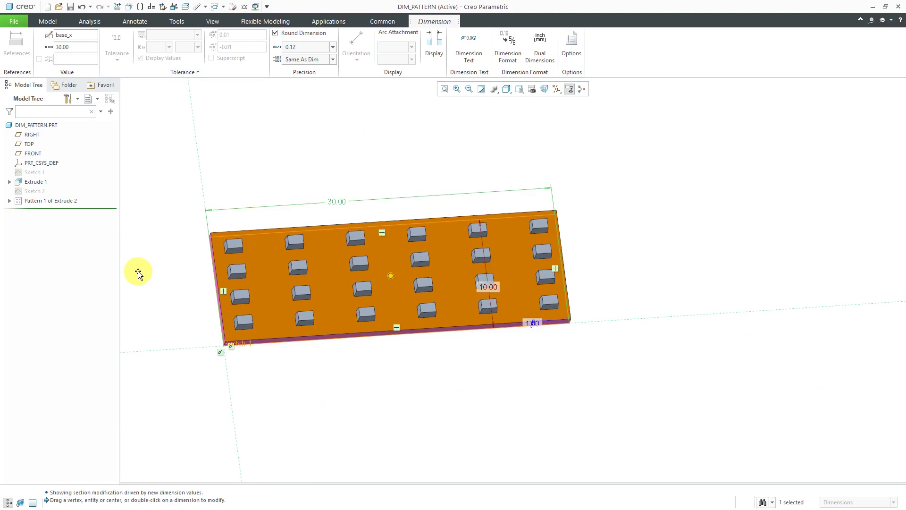
pyautogui.scroll(2, 347, 298)
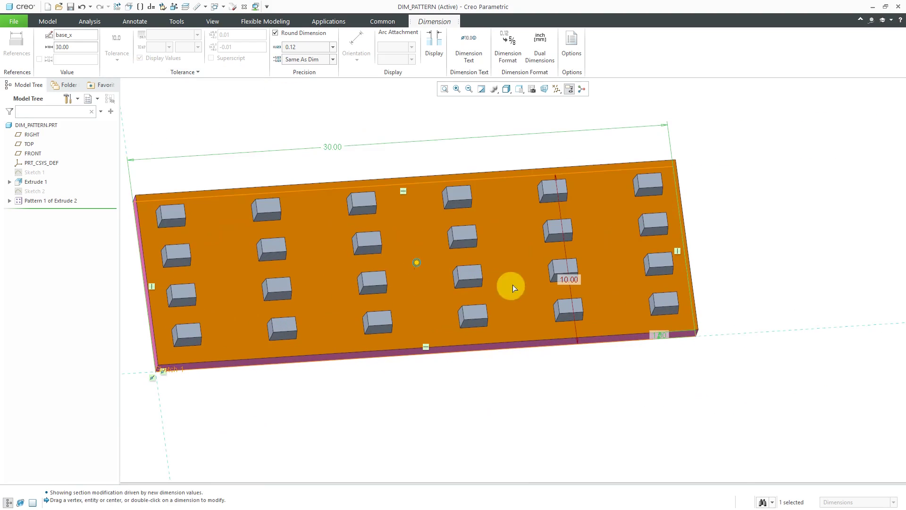
pyautogui.click(573, 278)
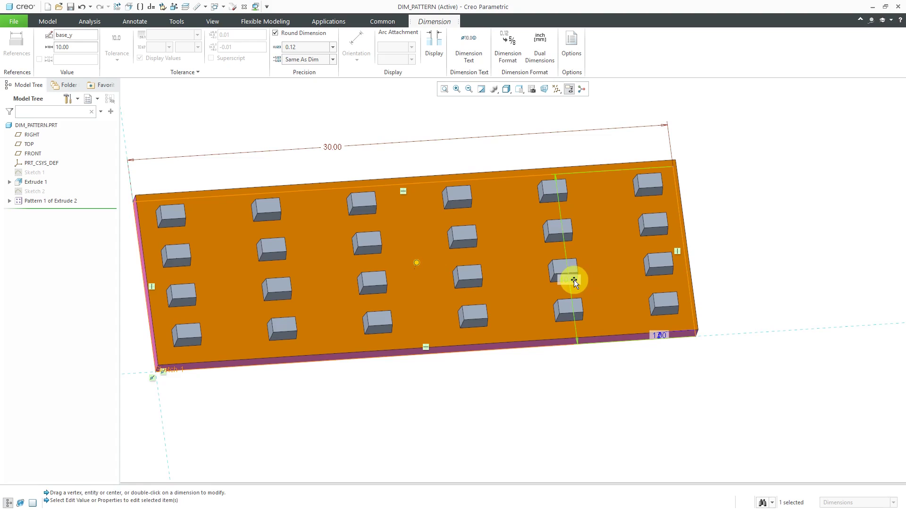
pyautogui.doubleClick(574, 280)
pyautogui.write('8')
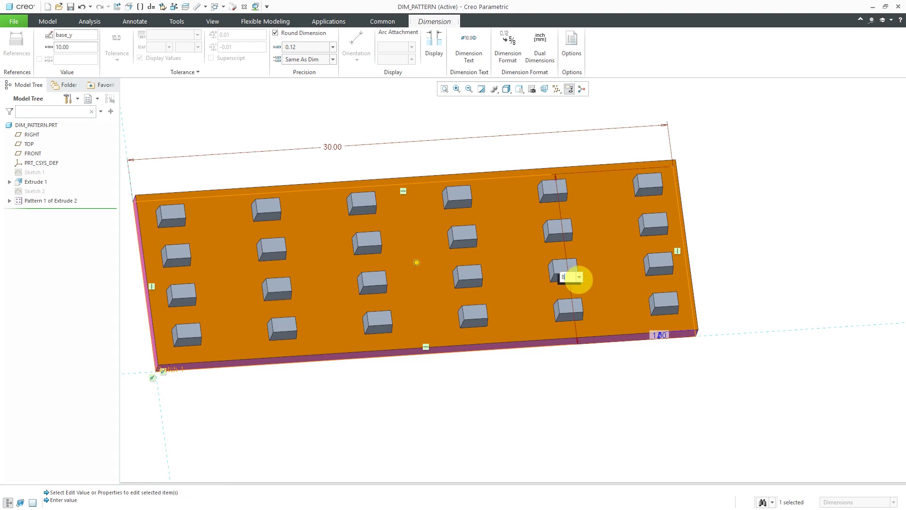
pyautogui.press('Return')
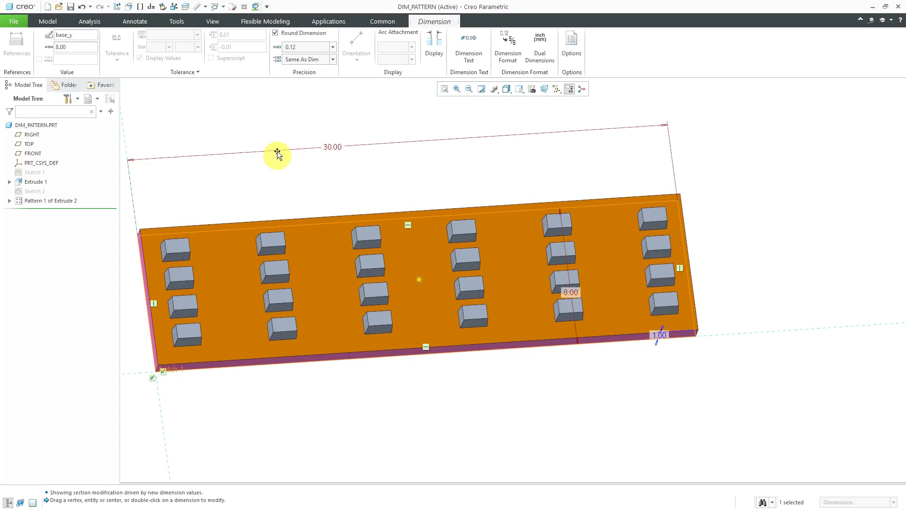
pyautogui.click(299, 131)
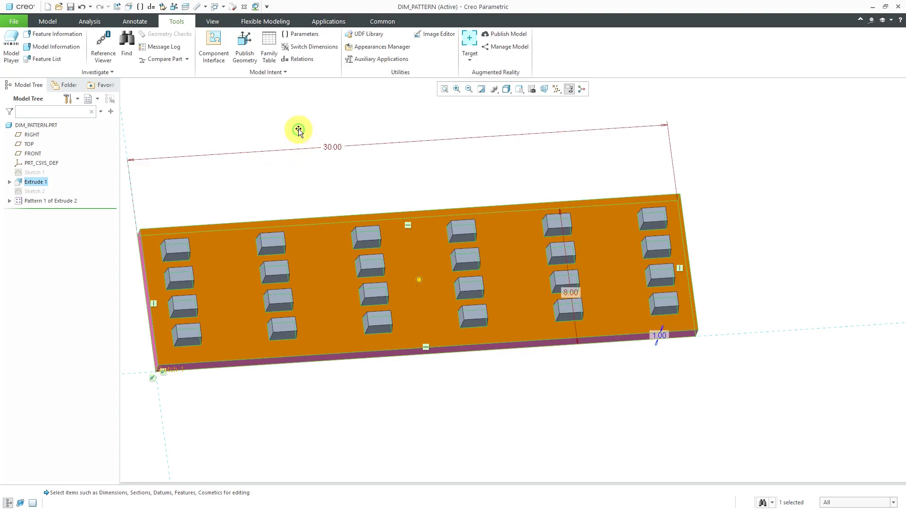
# Step: Regenerate DIM_PATTERN and inspect the 30-by-8 plate with its 6-by-4 blocks evenly spread
pyautogui.click(48, 21)
pyautogui.click(17, 42)
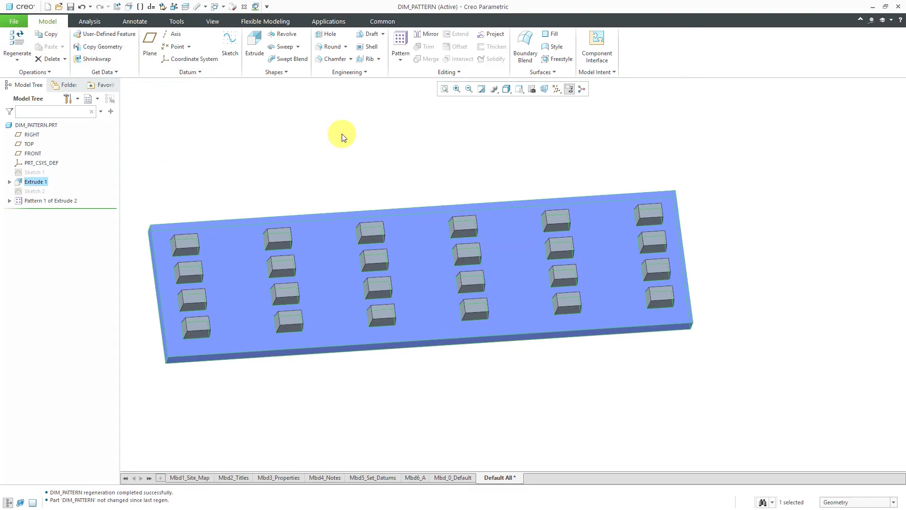
pyautogui.moveTo(340, 135); pyautogui.dragTo(468, 178, button='middle')
pyautogui.click(370, 149)
pyautogui.scroll(2, 453, 184)
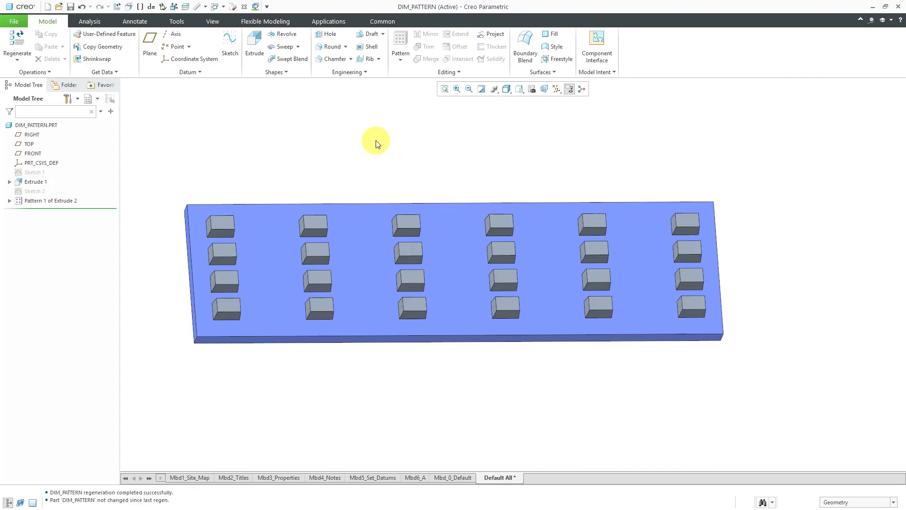